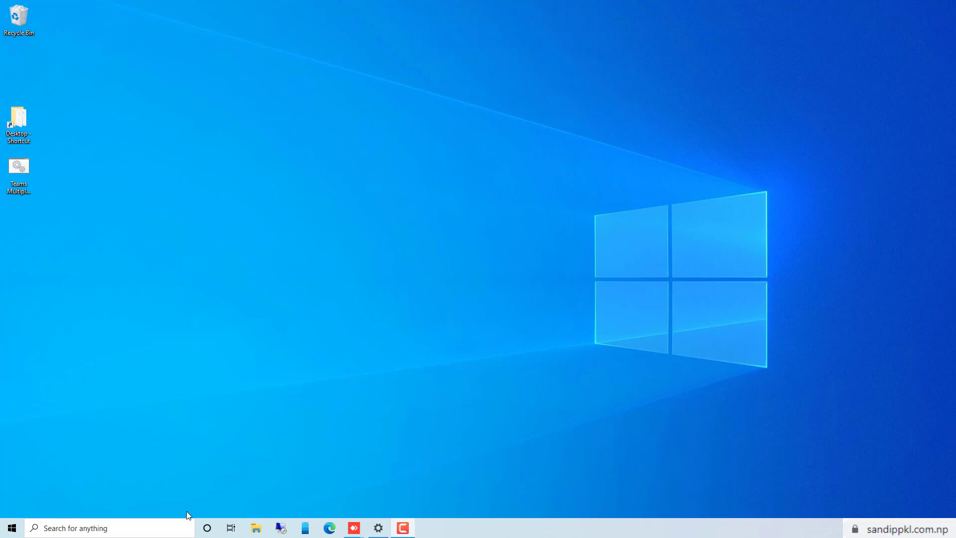
Launch Microsoft Teams and open the Insights app from the additional added apps
click(130, 532)
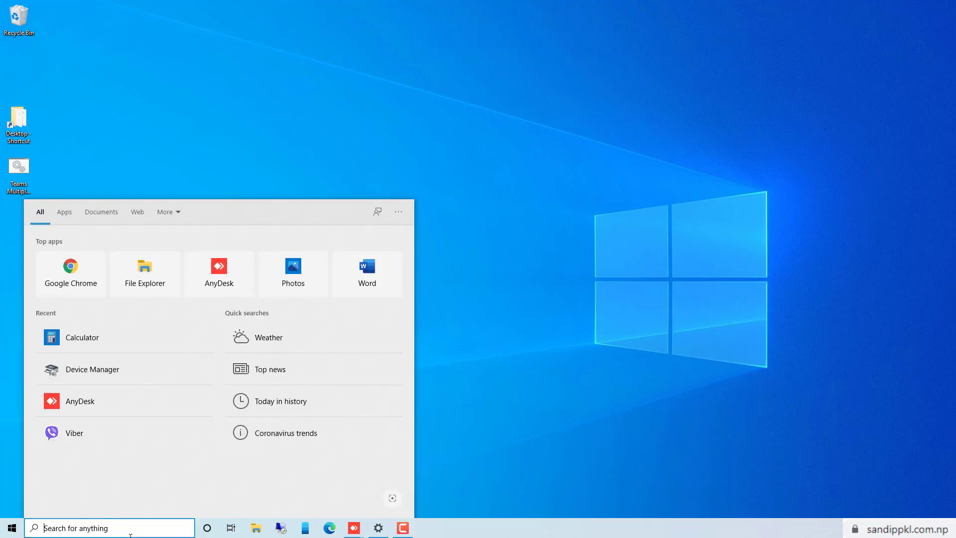
text(te)
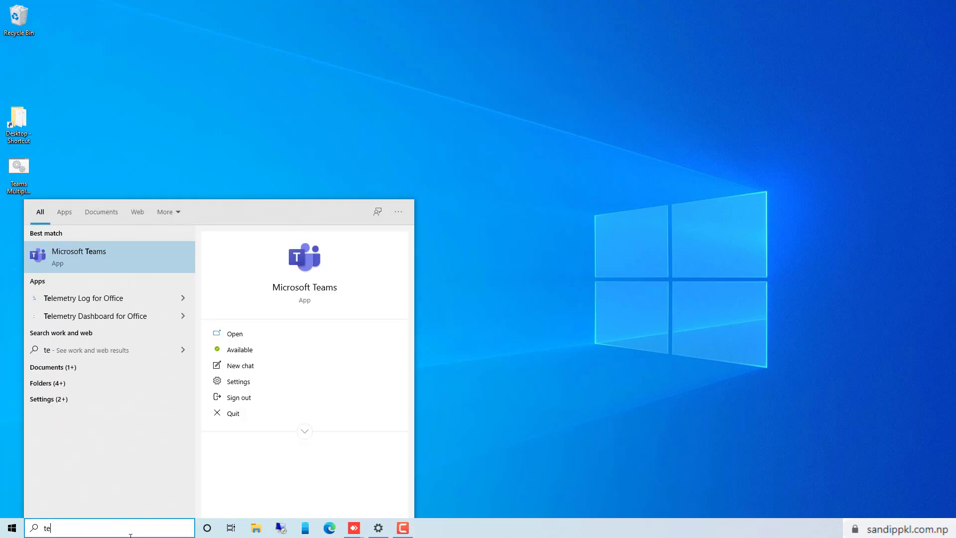
key(Return)
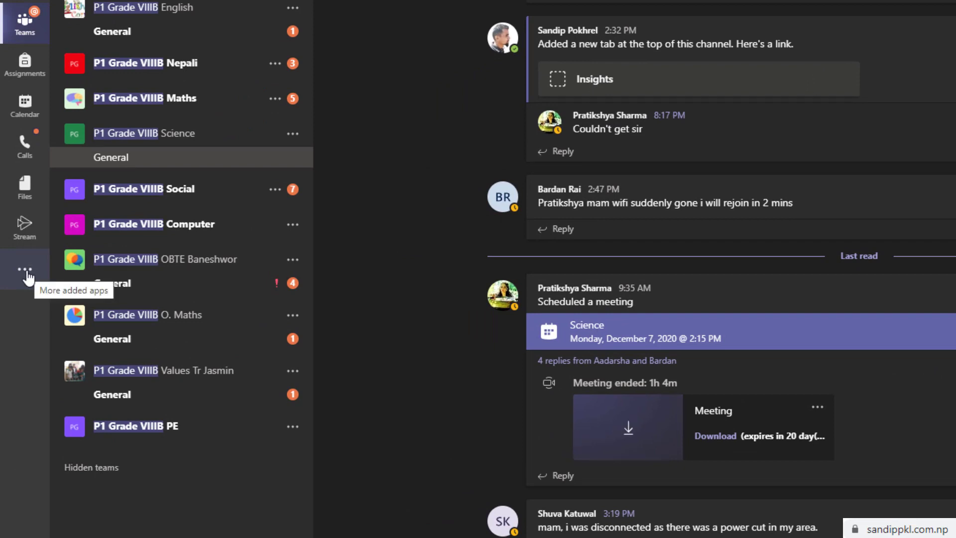
click(25, 270)
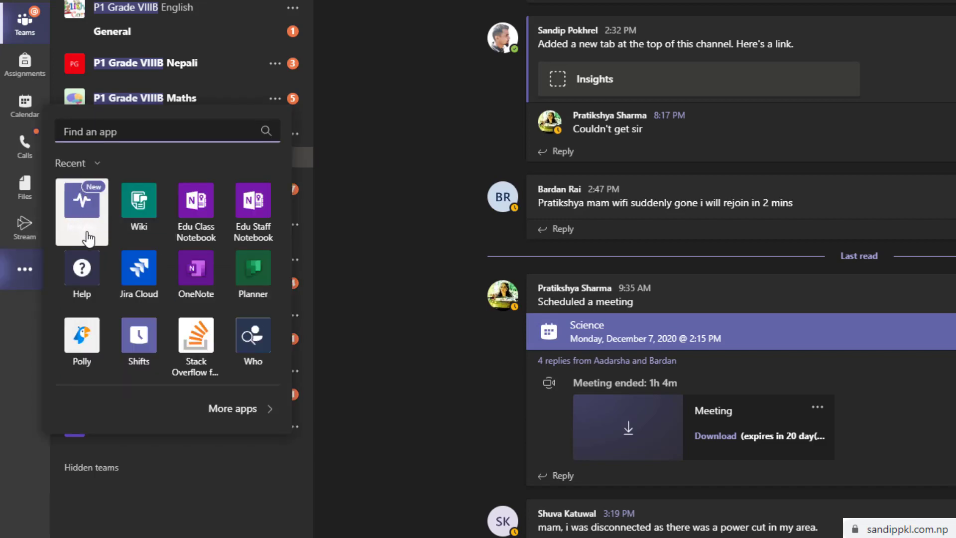
click(88, 214)
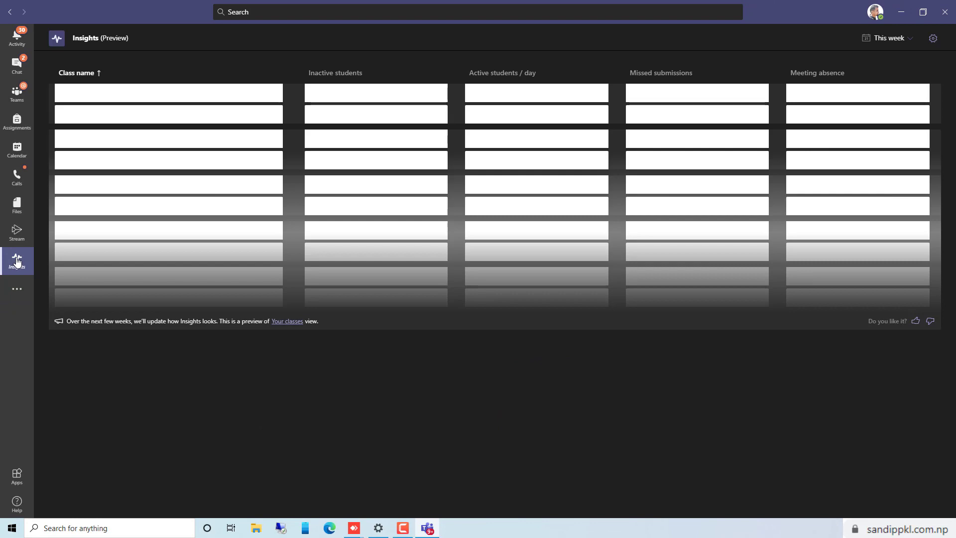
Search the additional apps for "insi" and dismiss the app finder
click(15, 294)
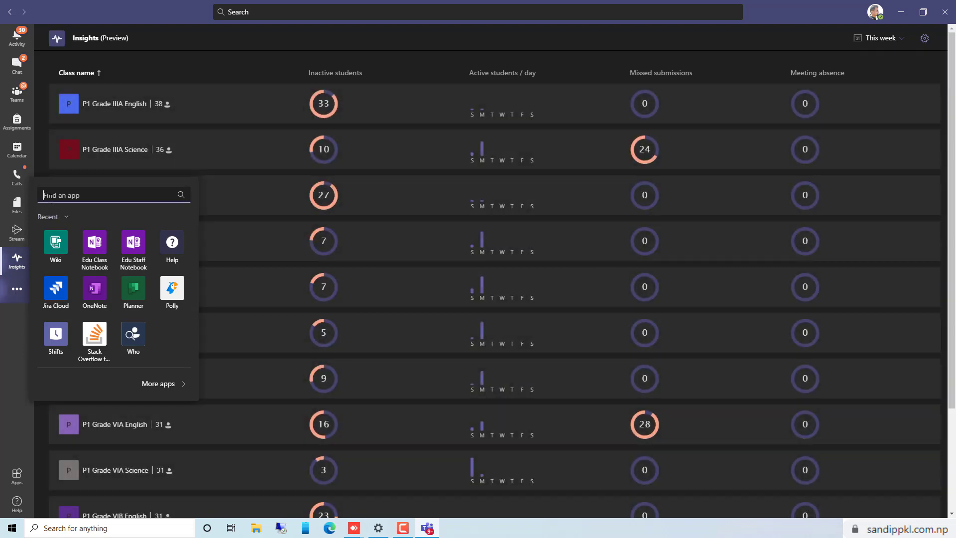
text(insi)
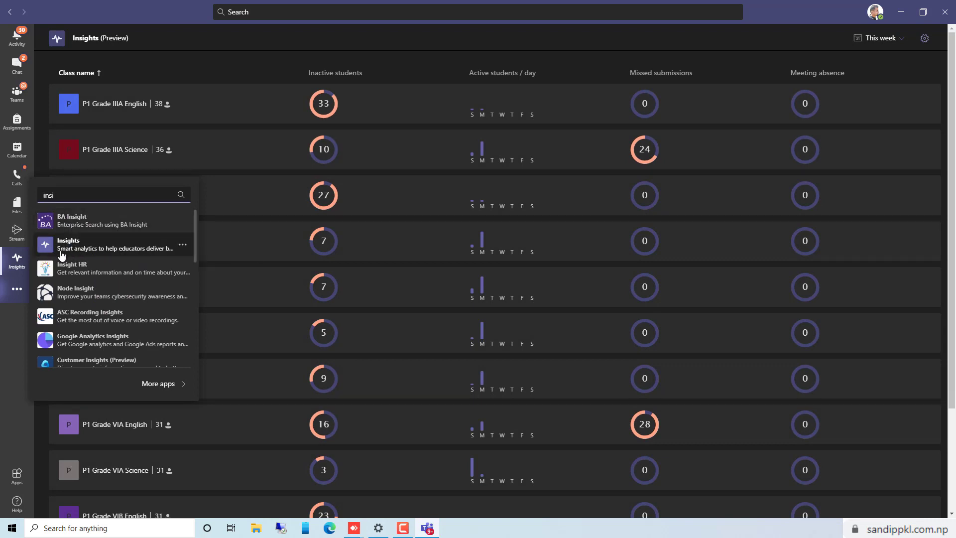
click(9, 313)
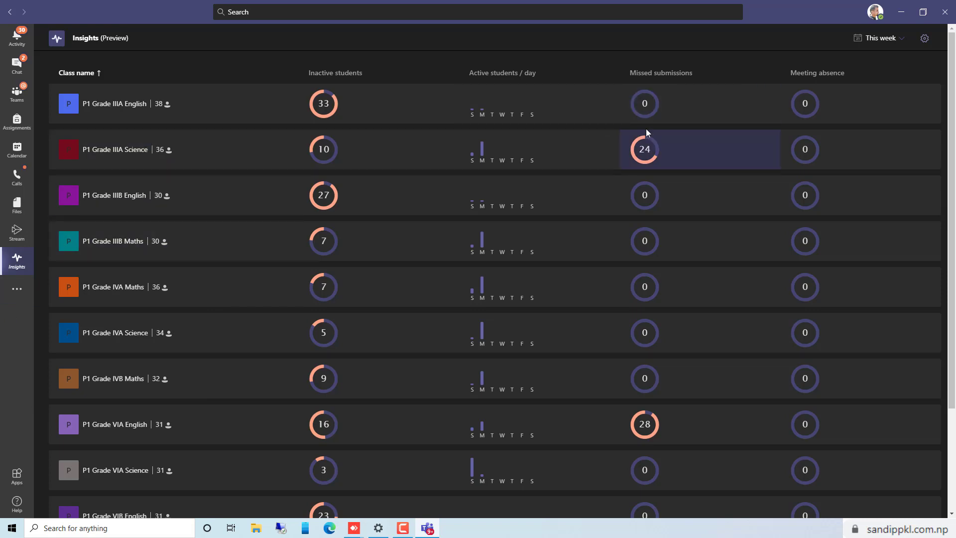
Look through the Insights overview of all classes, including missed submissions and meeting absence
scroll(190, 224, down, 3)
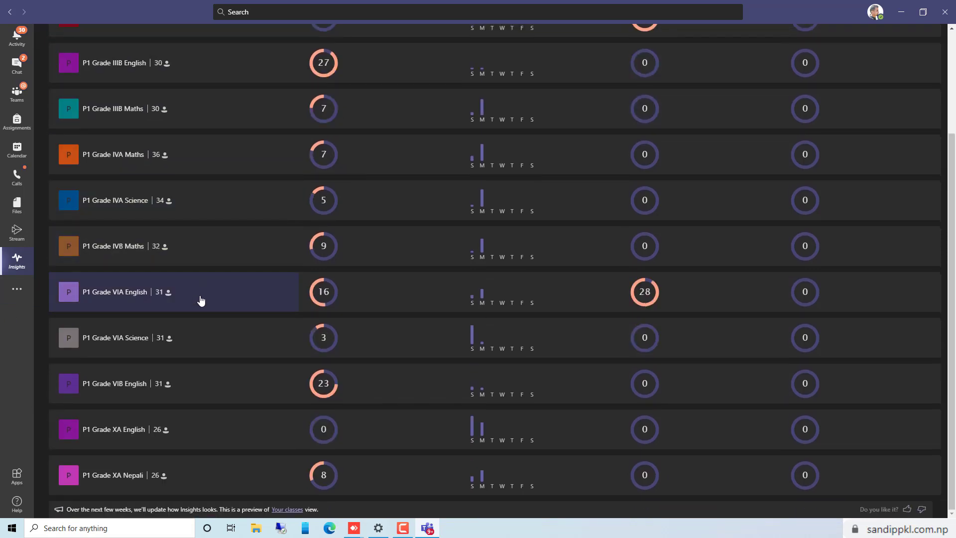
scroll(333, 114, up, 3)
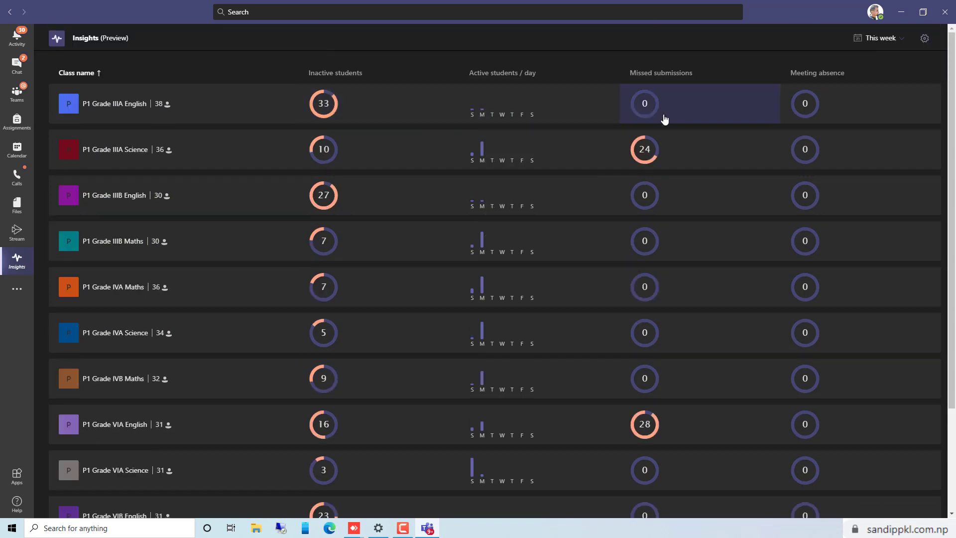
mouse_move(664, 119)
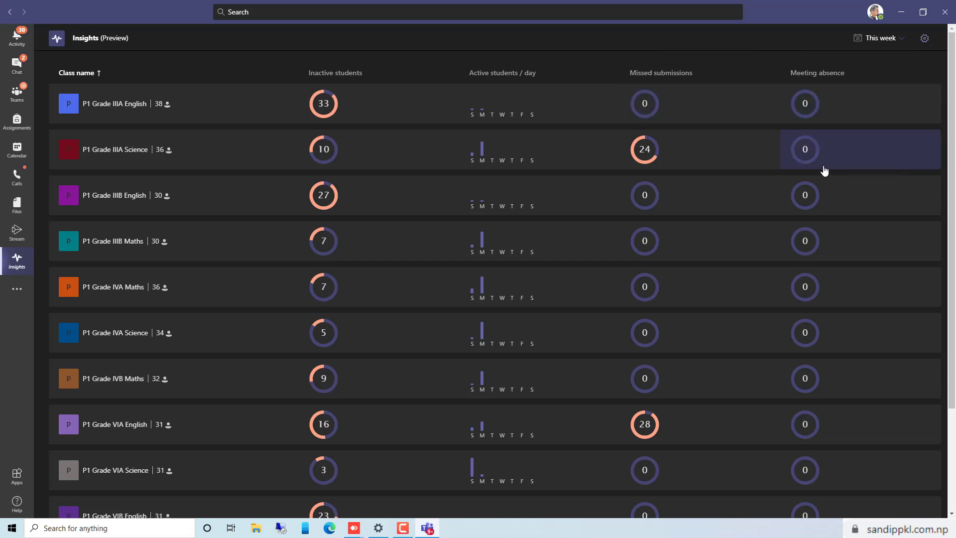
scroll(814, 273, down, 3)
mouse_move(800, 388)
scroll(247, 247, up, 3)
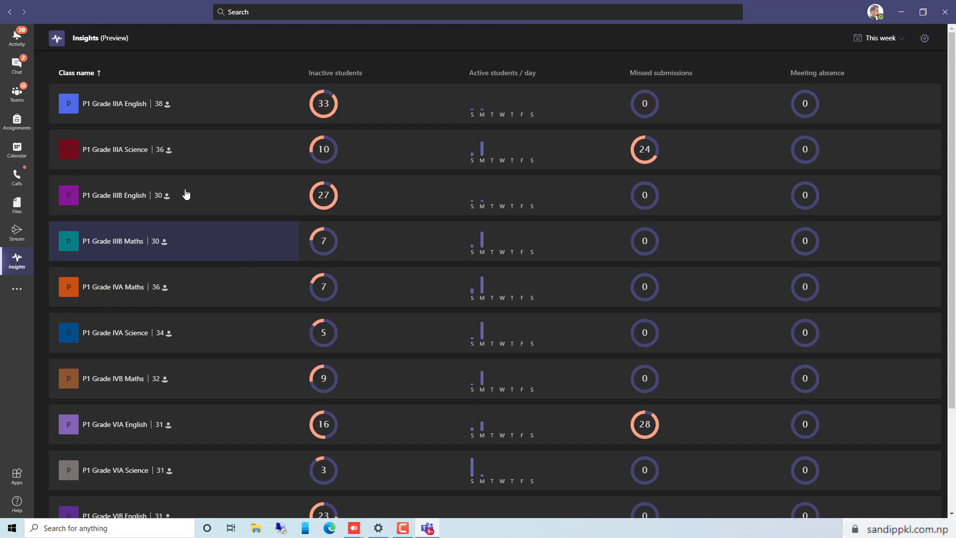
Open the P1 Grade IIIA English insights and review the list of students often late for meetings last week
click(120, 110)
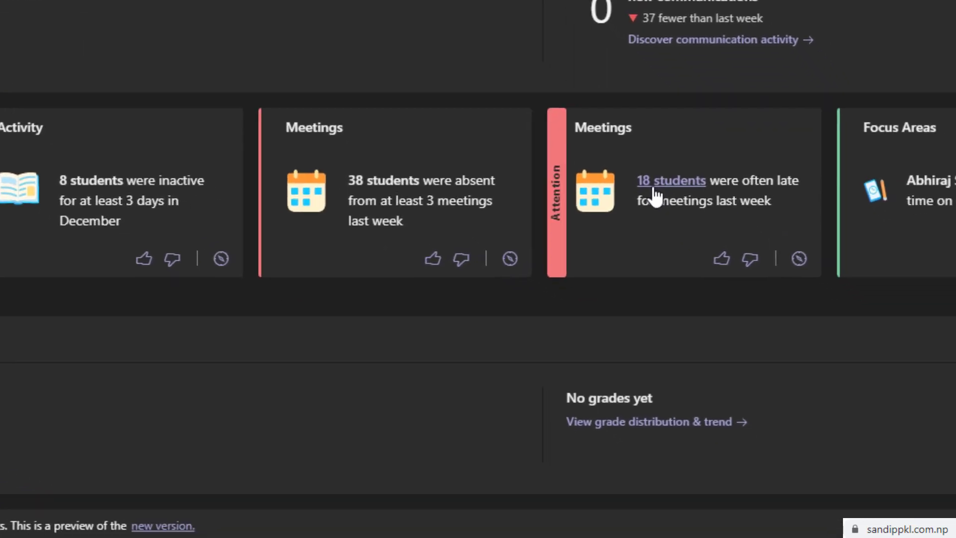
mouse_move(759, 281)
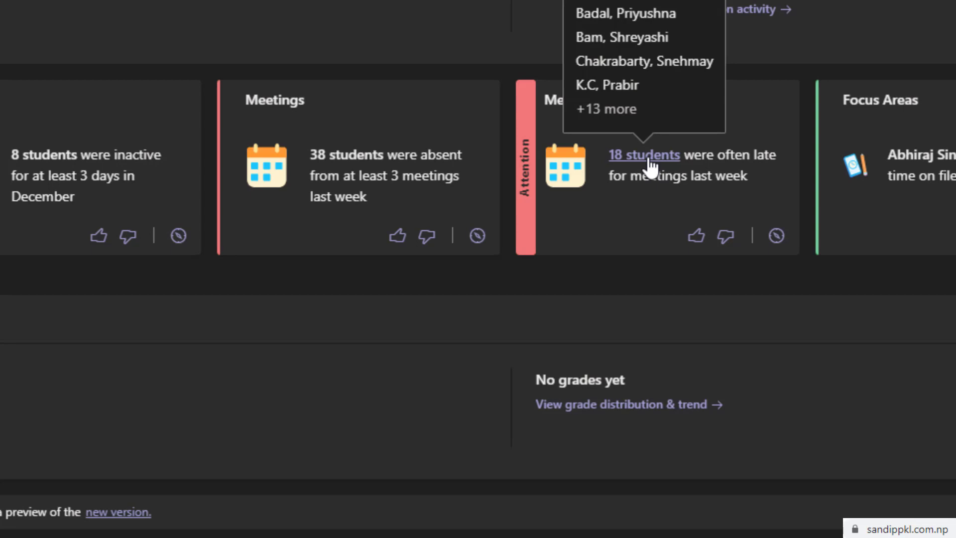
click(649, 159)
scroll(443, 209, down, 7)
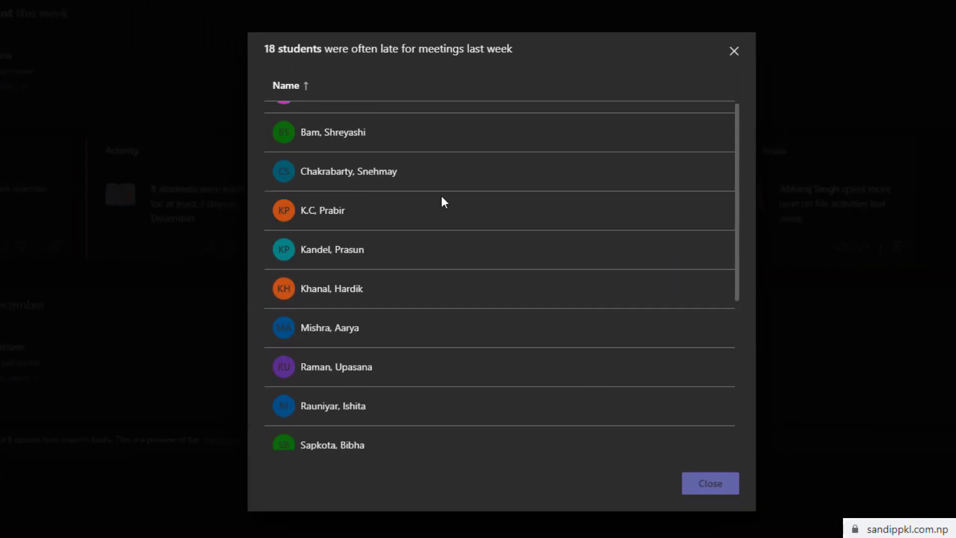
scroll(444, 429, up, 7)
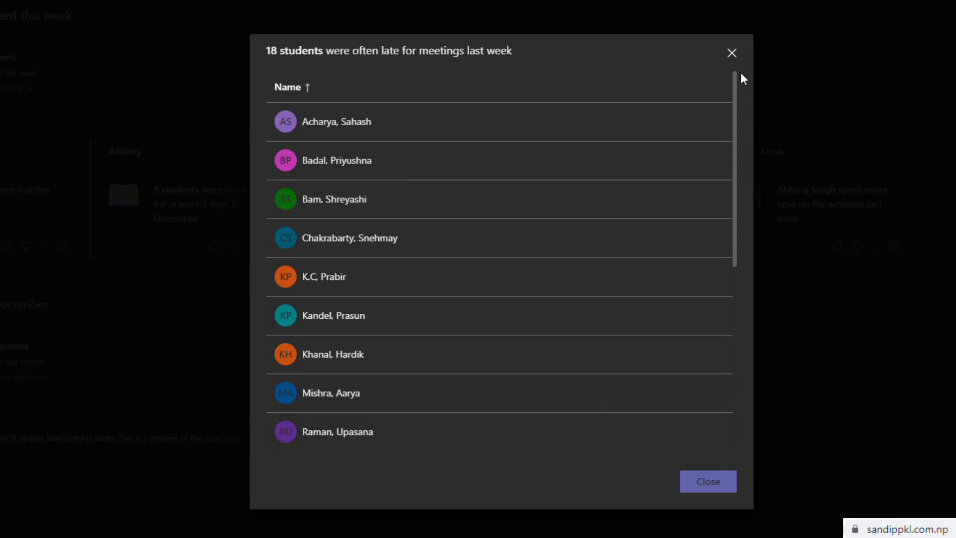
click(731, 54)
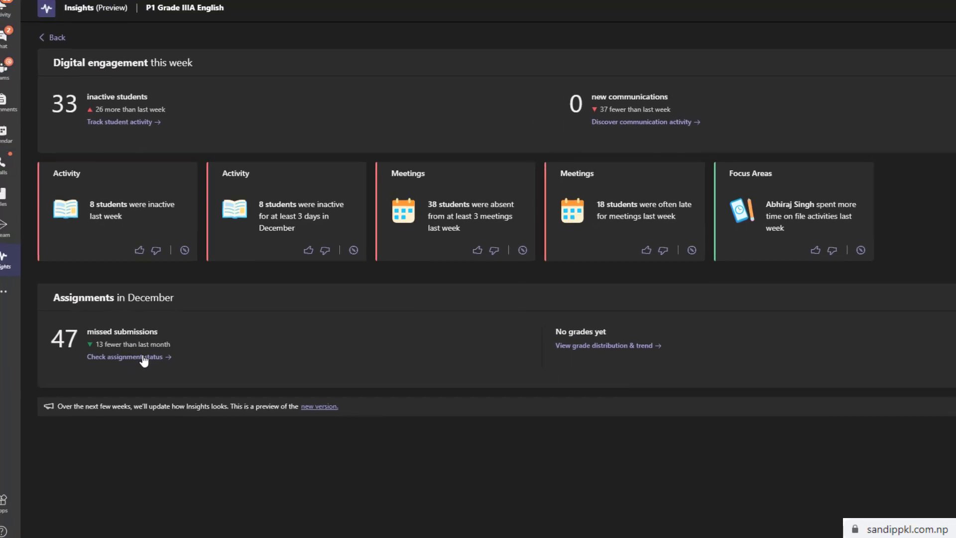
Open the class's assignment status report from the missed submissions summary and look through the assignments
click(113, 367)
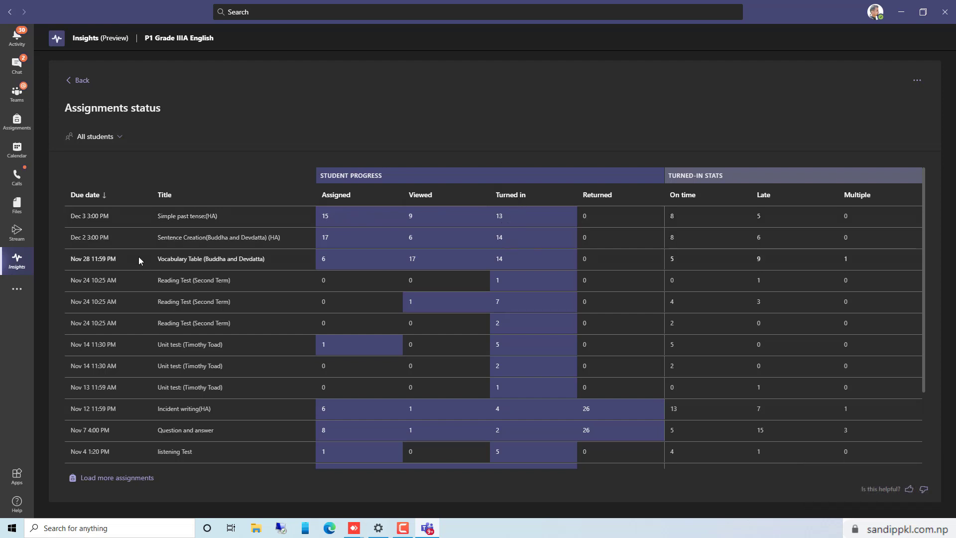
scroll(226, 422, down, 2)
scroll(292, 447, up, 3)
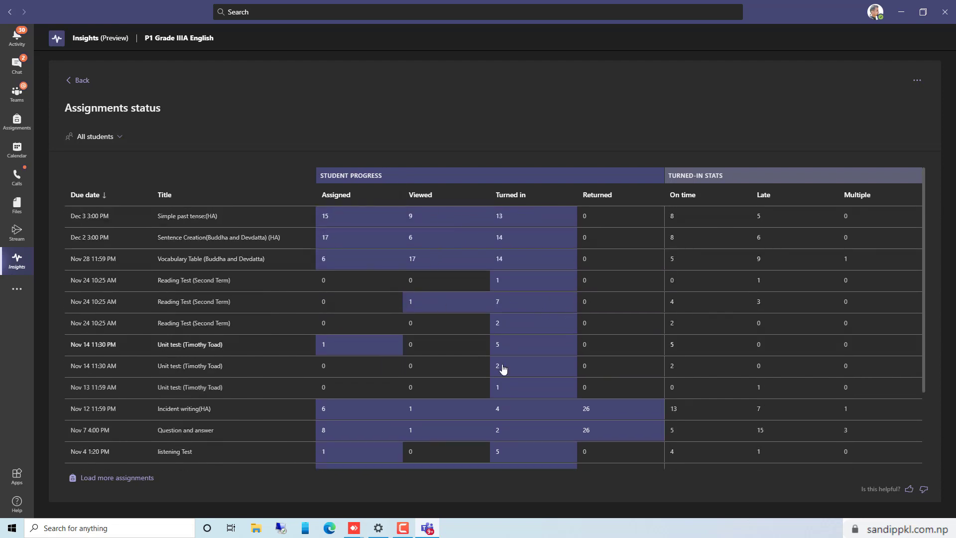
Review the Assigned, Viewed, Turned in, Returned, On time, Late and Multiple student lists of the Simple past tense:(HA) assignment, then close them
click(327, 222)
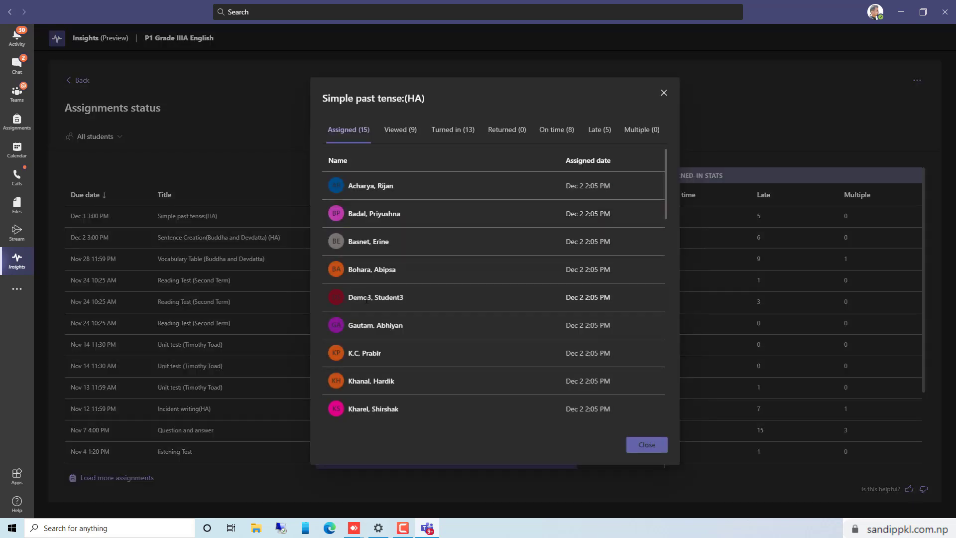
scroll(405, 228, down, 10)
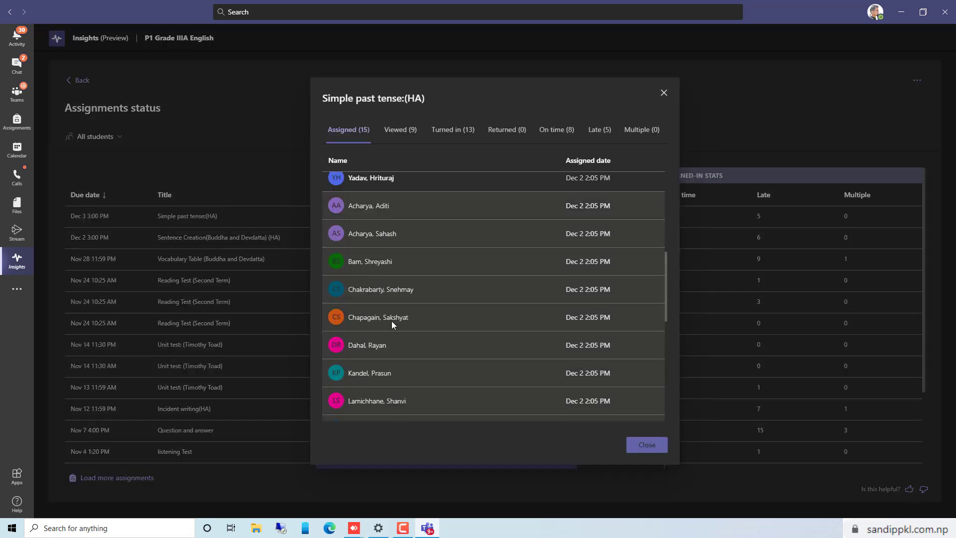
click(403, 138)
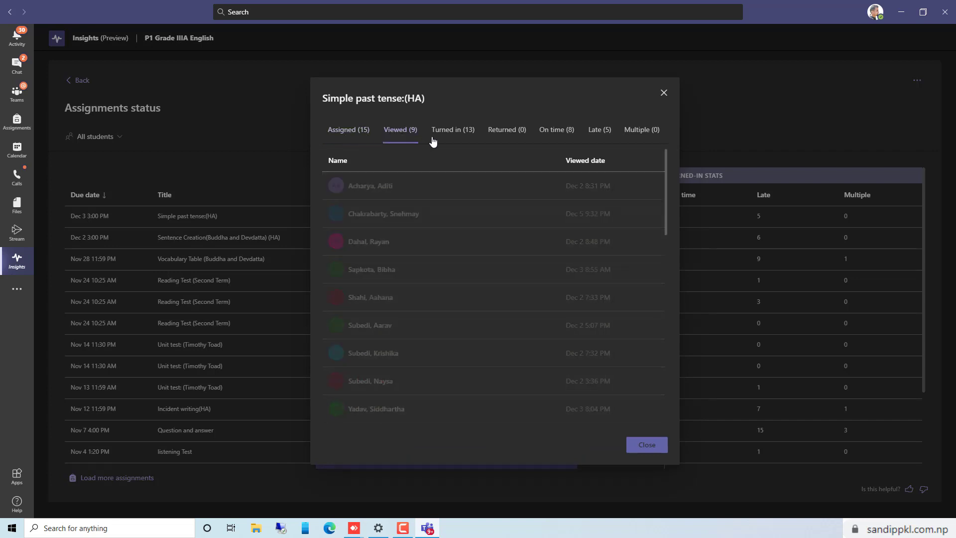
click(454, 140)
click(506, 140)
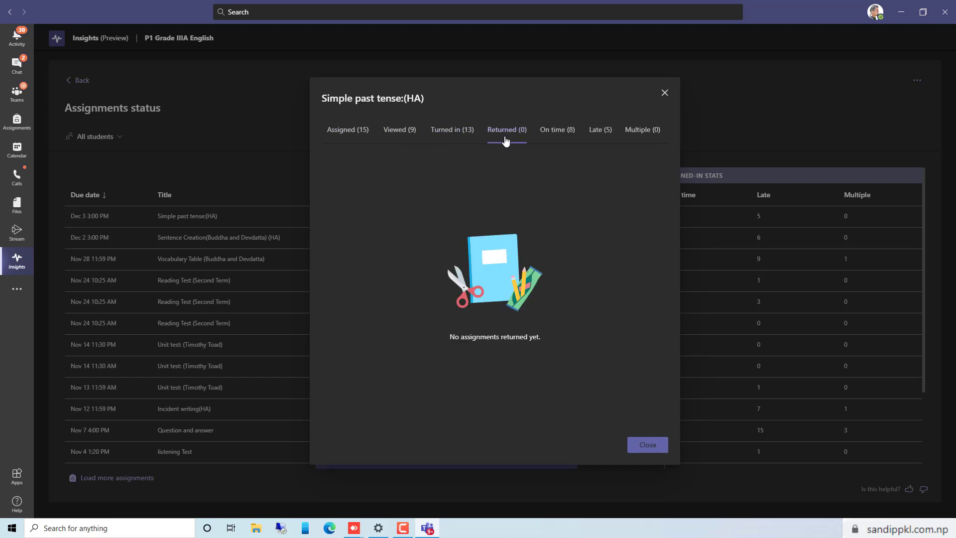
click(557, 139)
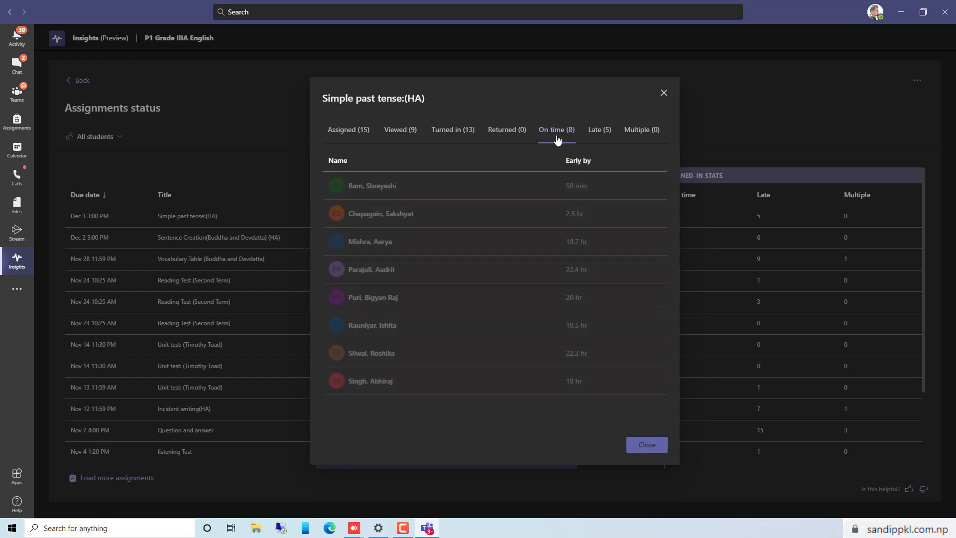
click(598, 136)
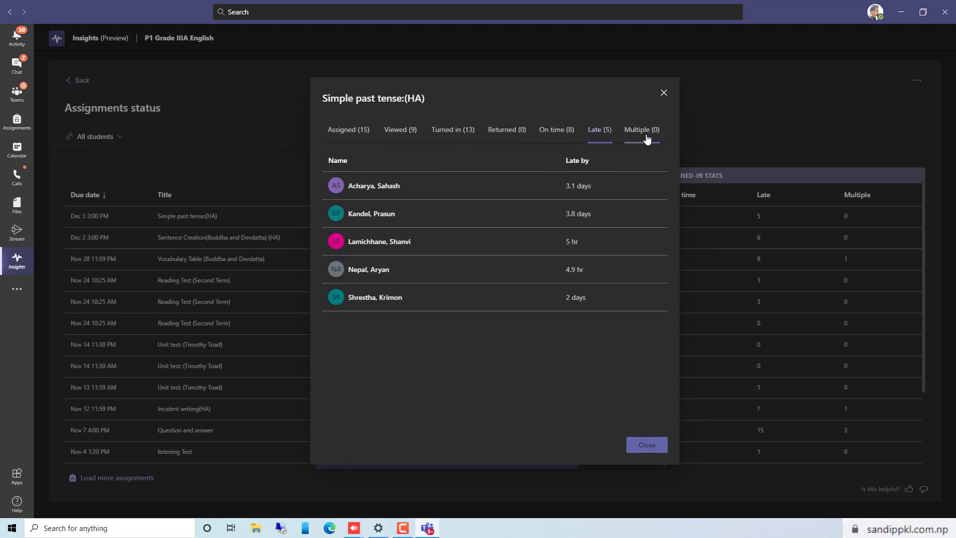
click(647, 138)
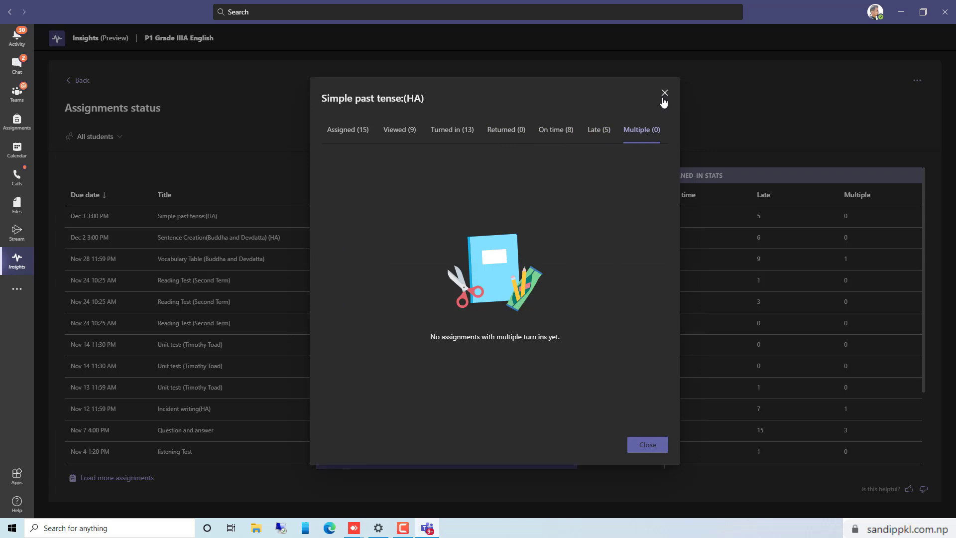
click(647, 444)
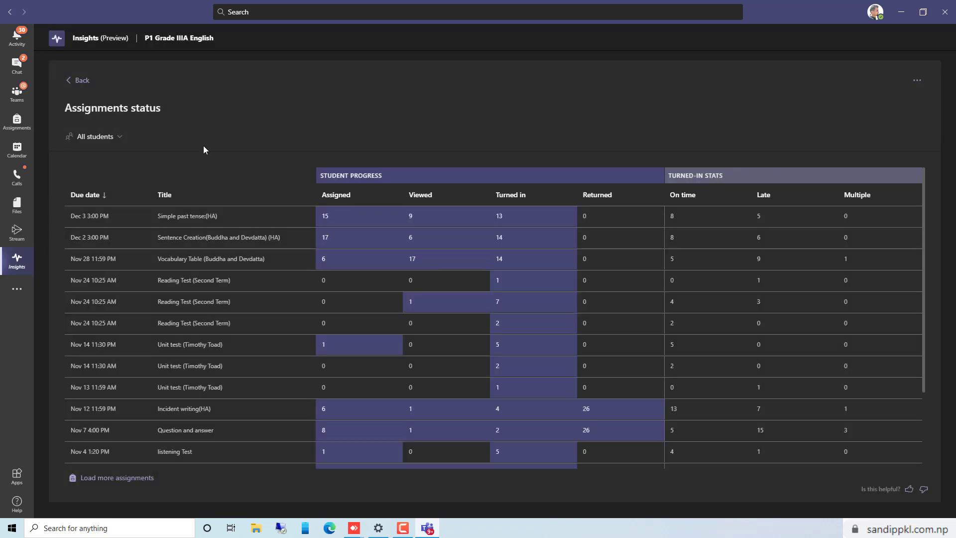
Return to the class overview, open the student activity report and filter it to Meetings
click(76, 80)
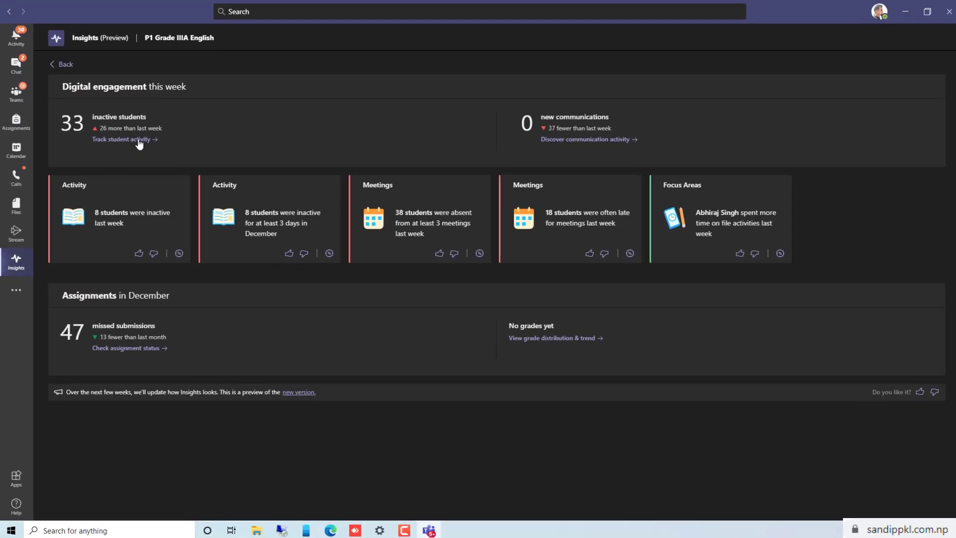
click(118, 159)
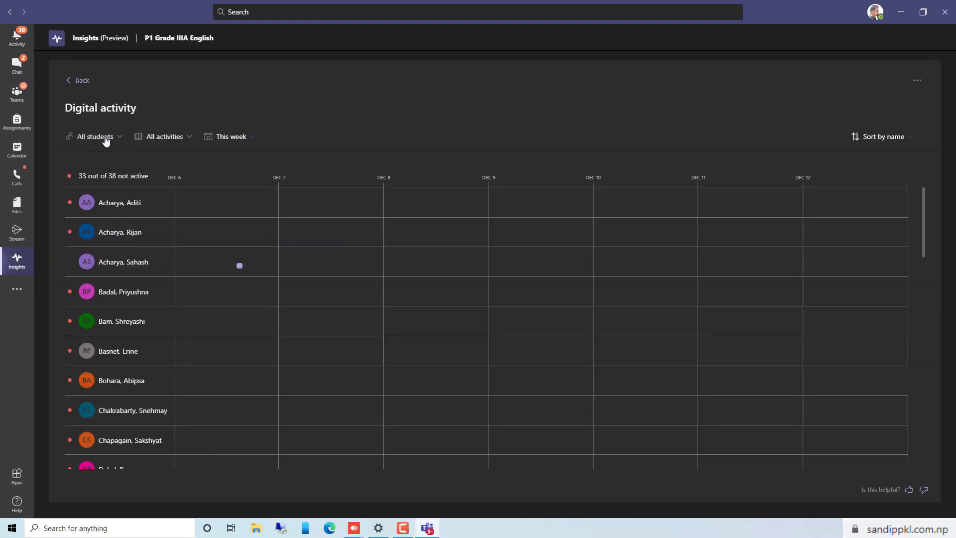
click(184, 143)
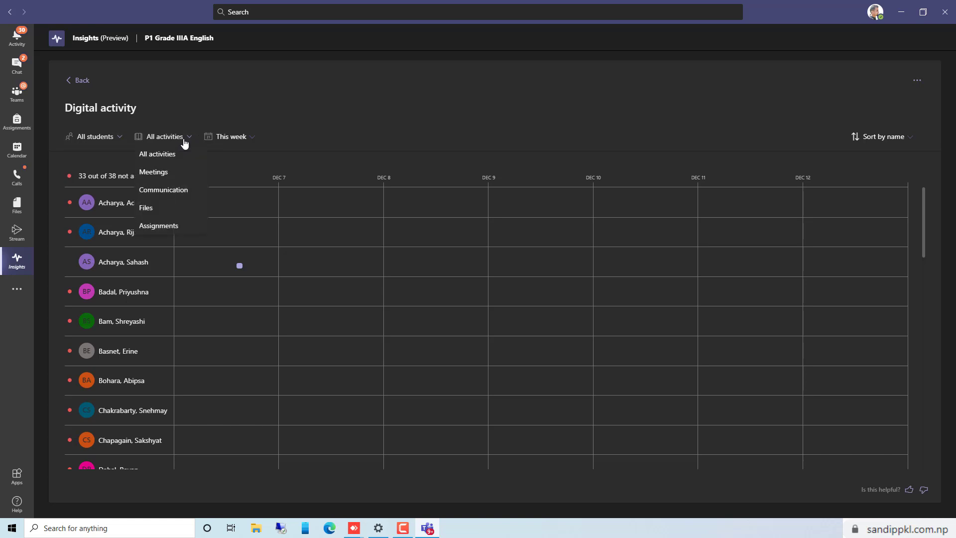
click(146, 173)
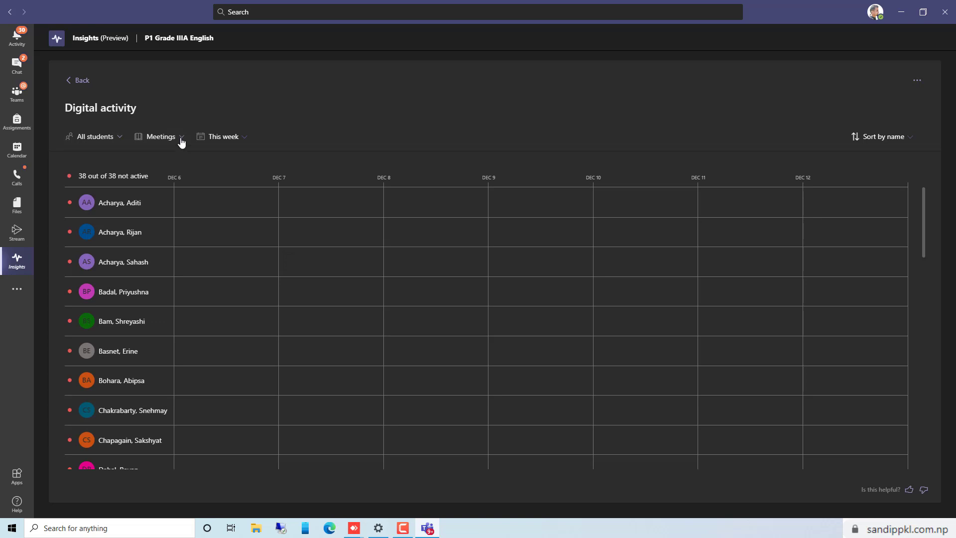
Set the digital activity period to Last 30 days and look through all students' meeting activity
click(233, 141)
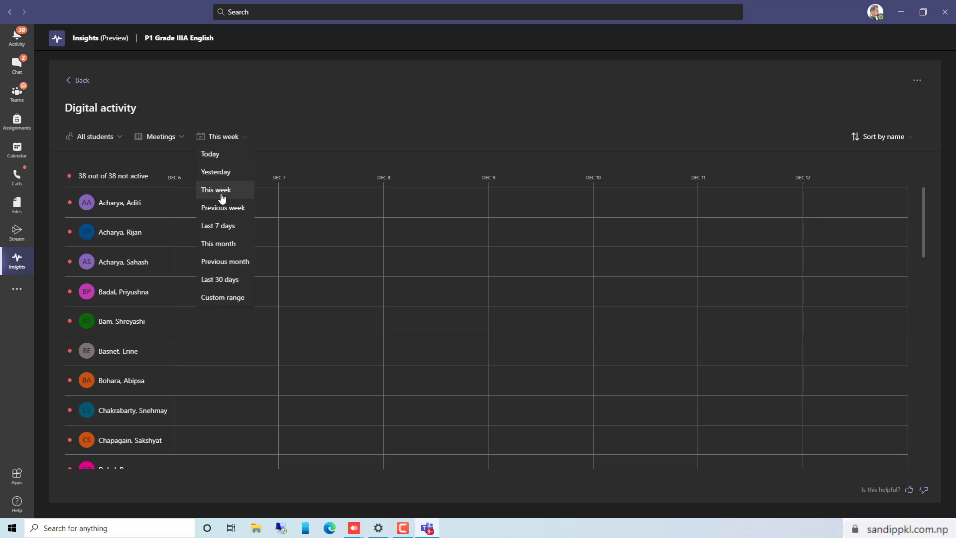
click(228, 282)
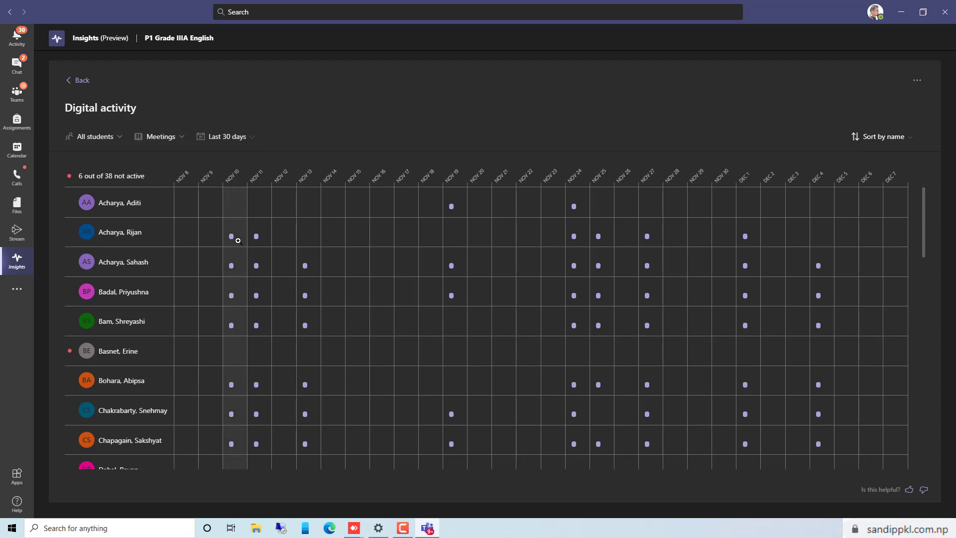
scroll(235, 288, down, 4)
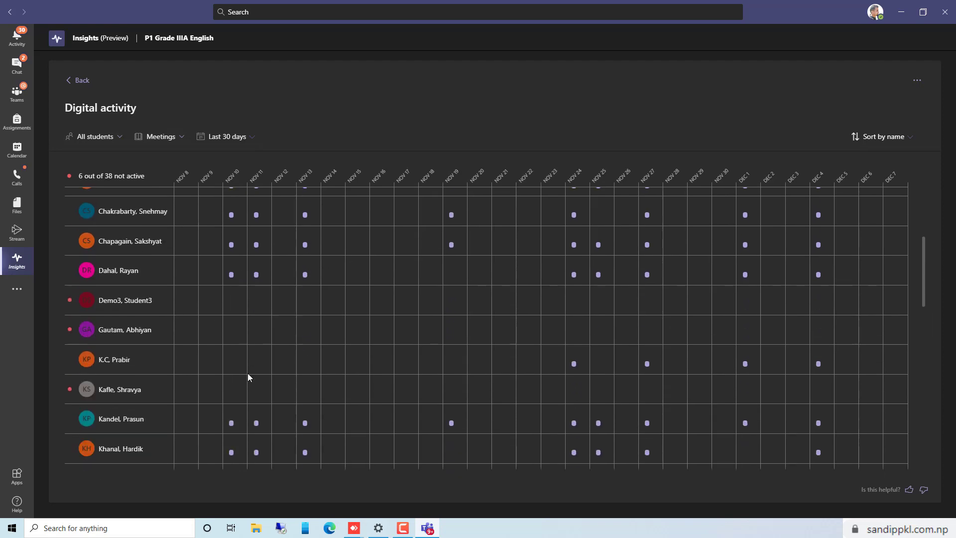
scroll(248, 348, up, 4)
scroll(220, 356, down, 12)
scroll(220, 357, up, 12)
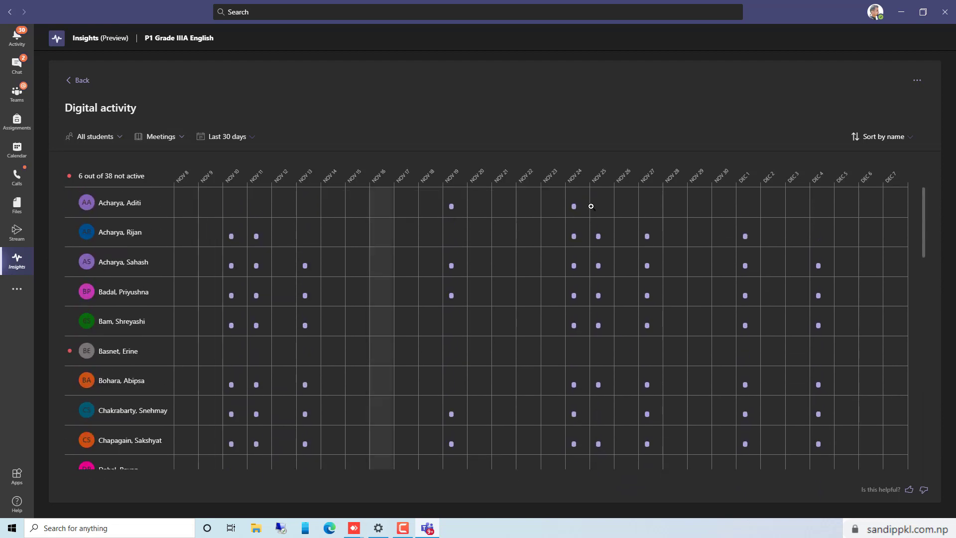
Review the students' meeting activity sorted by Most active and by Least active, then restore sorting by name
click(896, 143)
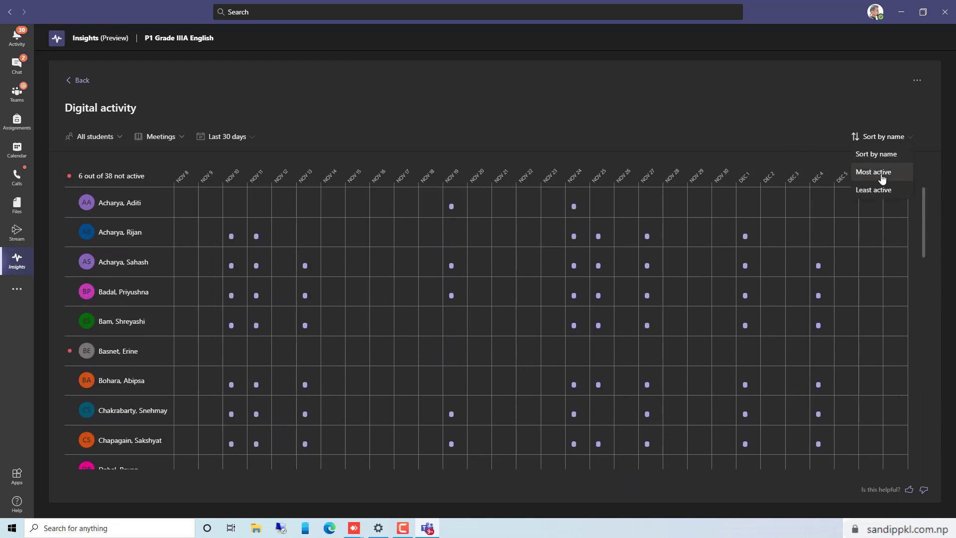
click(897, 178)
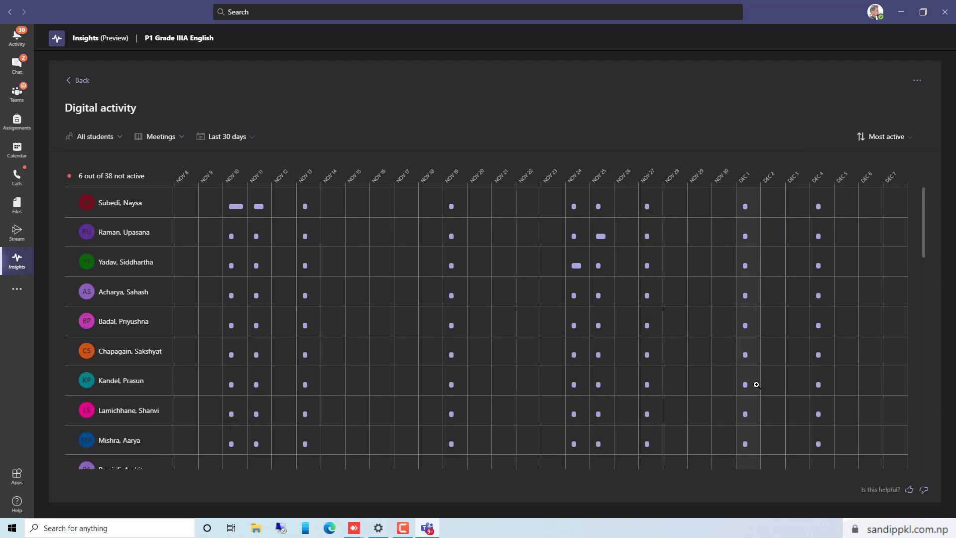
click(887, 140)
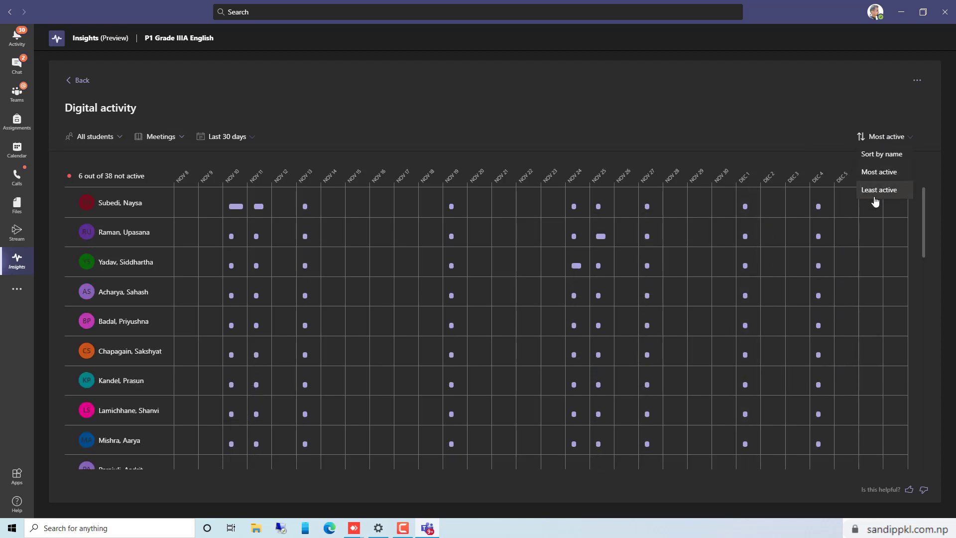
click(874, 190)
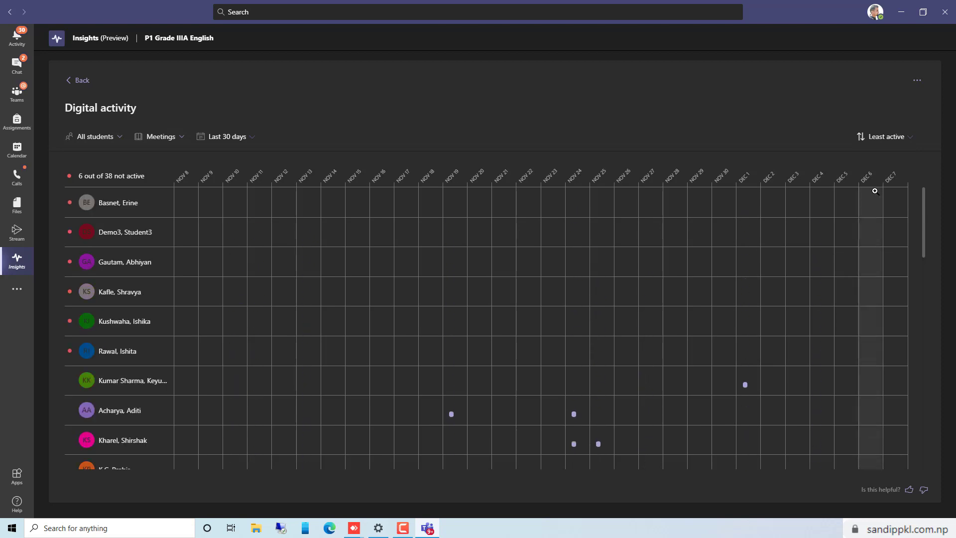
click(890, 138)
click(889, 153)
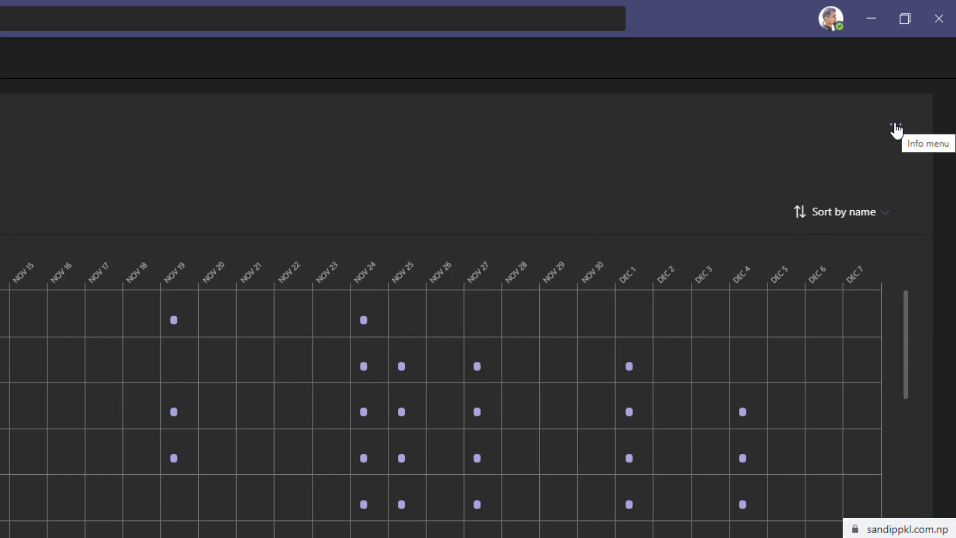
Export the digital activity report to Excel, open the exported Insights workbook from the Downloads folder and enable editing
click(895, 128)
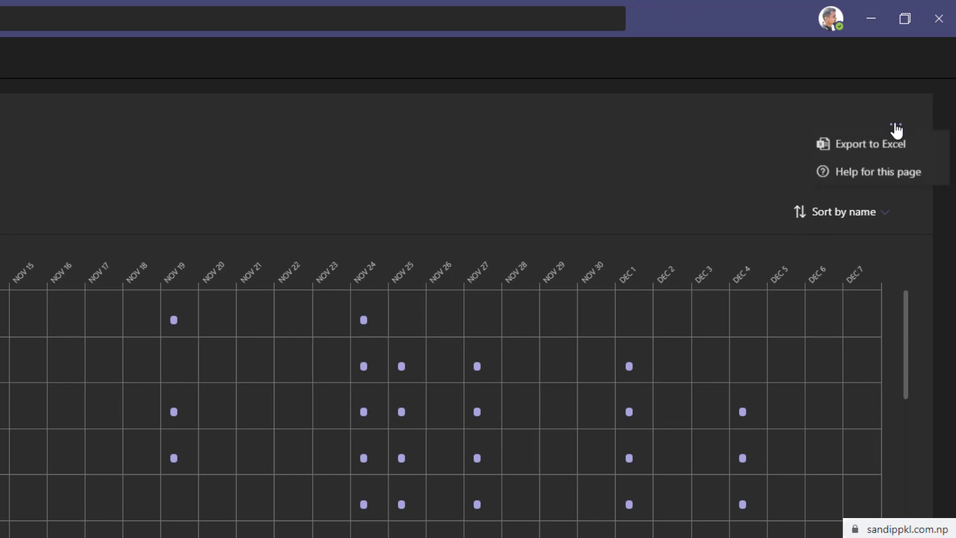
click(891, 159)
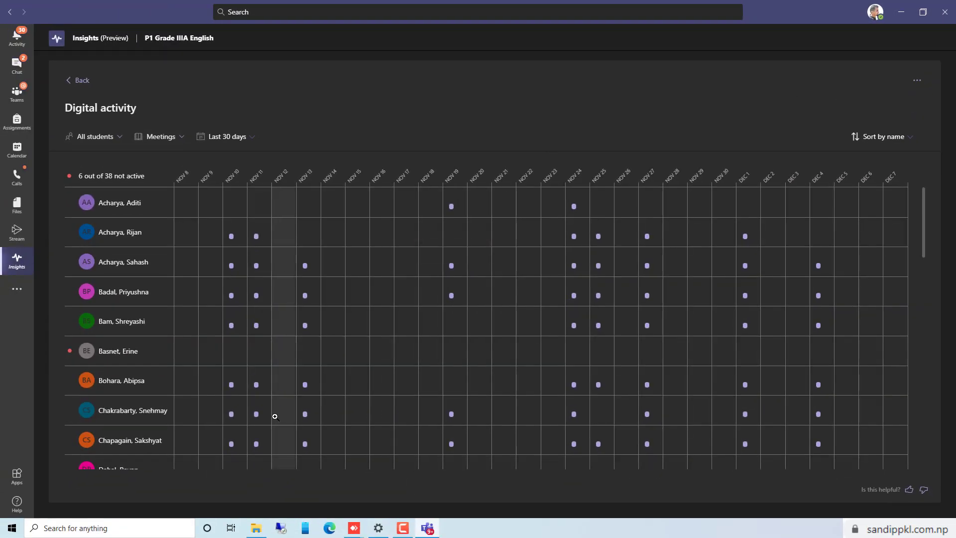
click(256, 529)
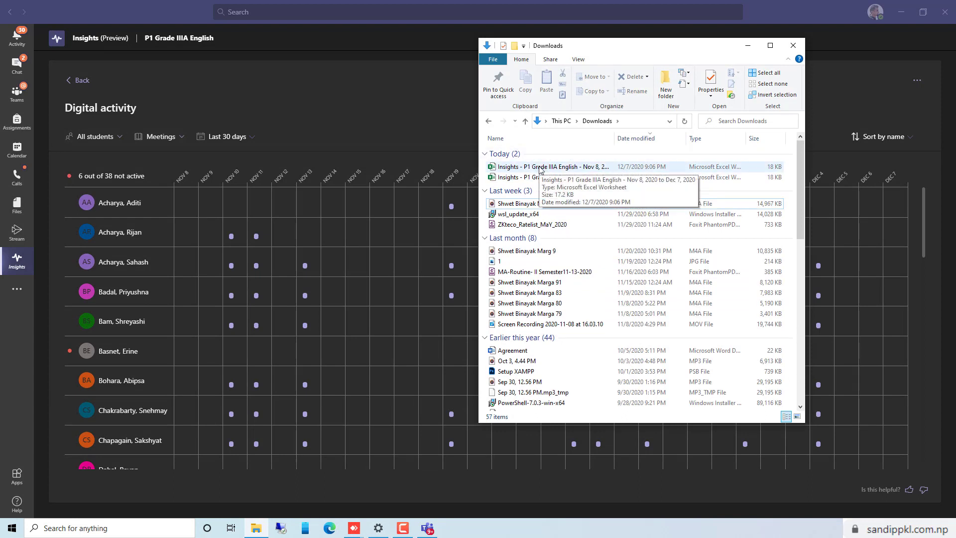
double_click(532, 167)
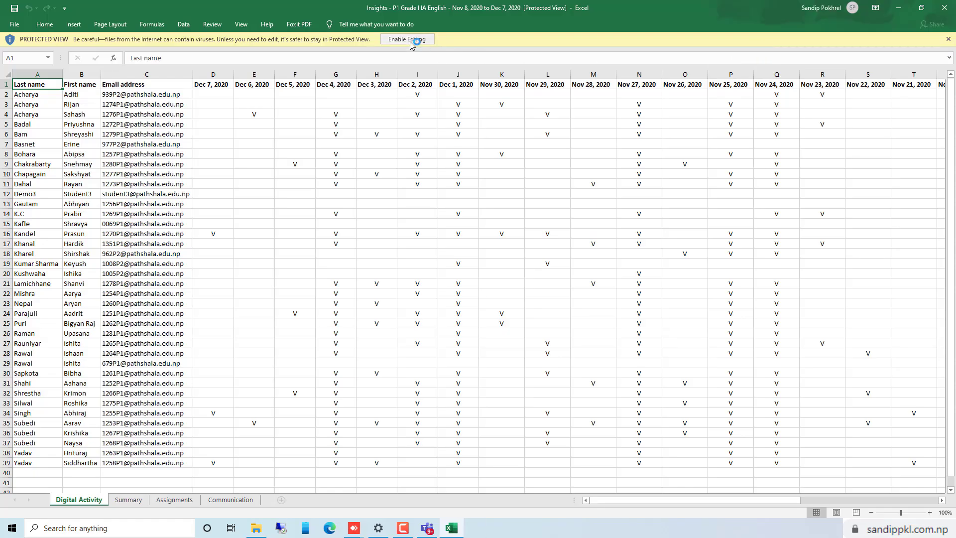
click(411, 39)
Freeze the header row and the Last name and First name columns of the Digital Activity sheet
click(241, 24)
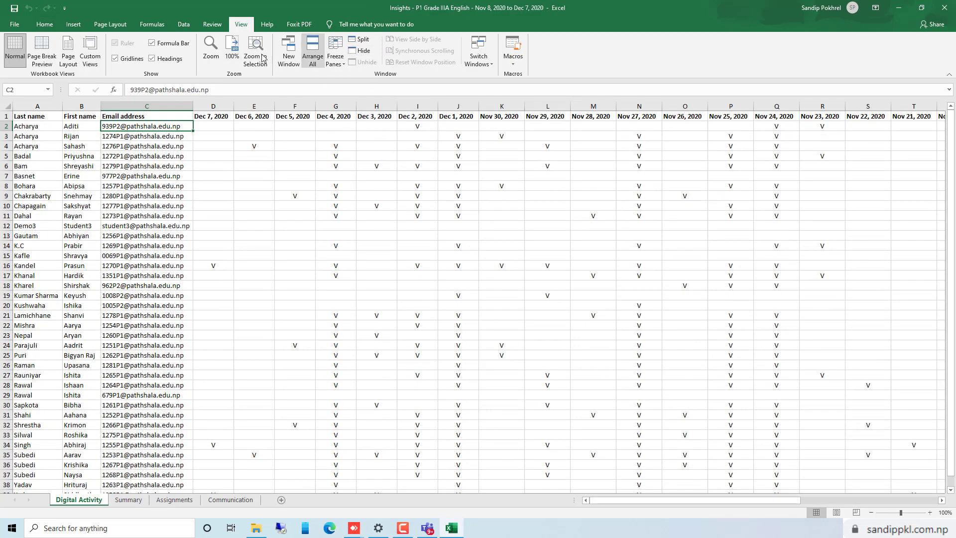
click(335, 55)
click(269, 125)
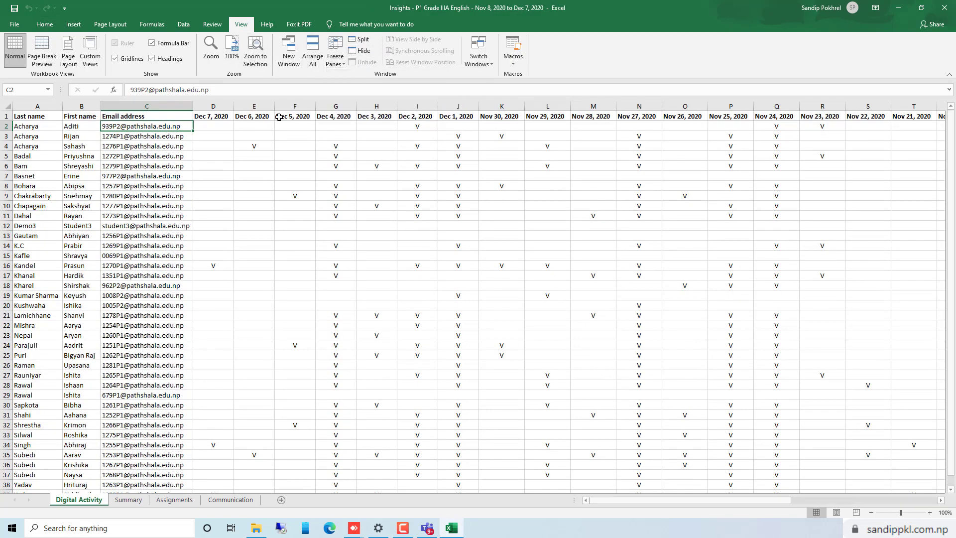
click(164, 185)
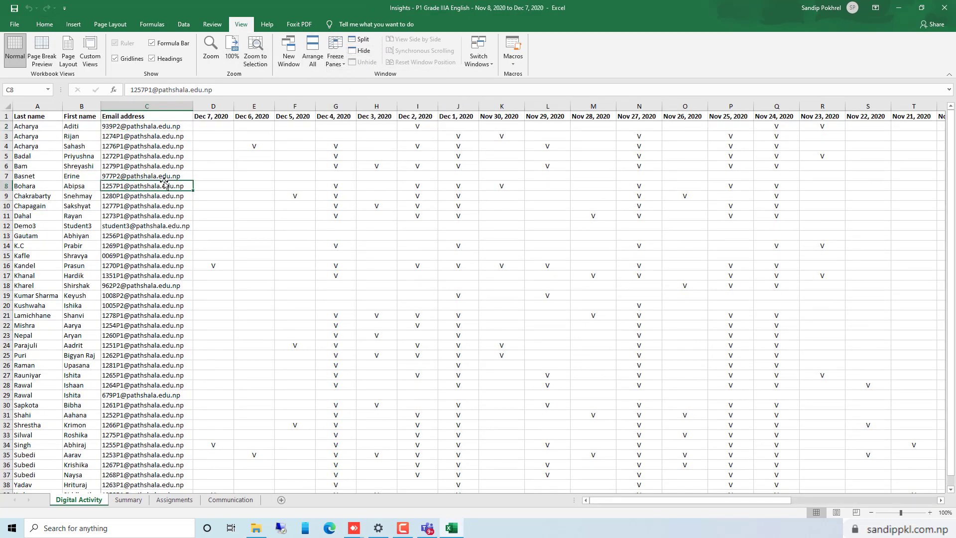
Apply a narrower uniform column width to all the date columns, D through AG
click(220, 106)
drag(305, 120, 677, 122)
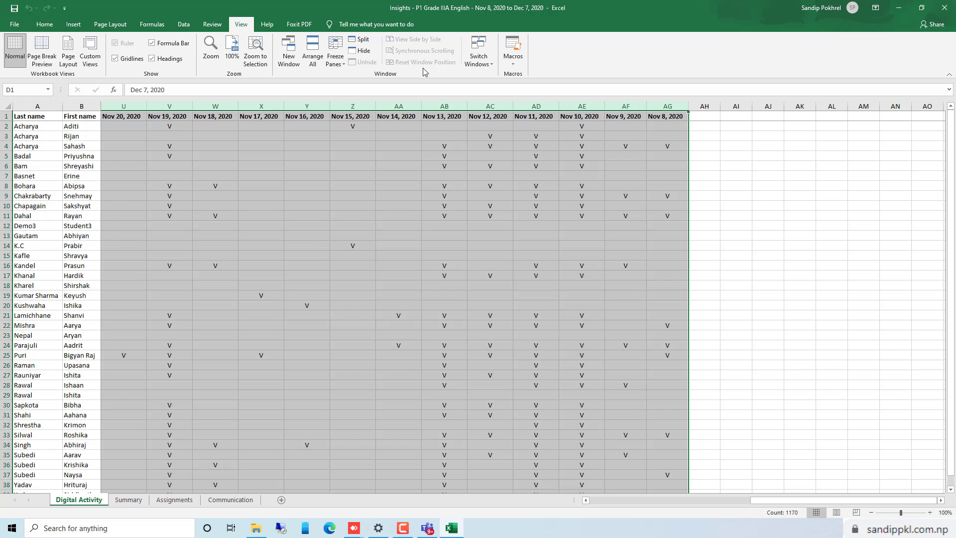
click(44, 24)
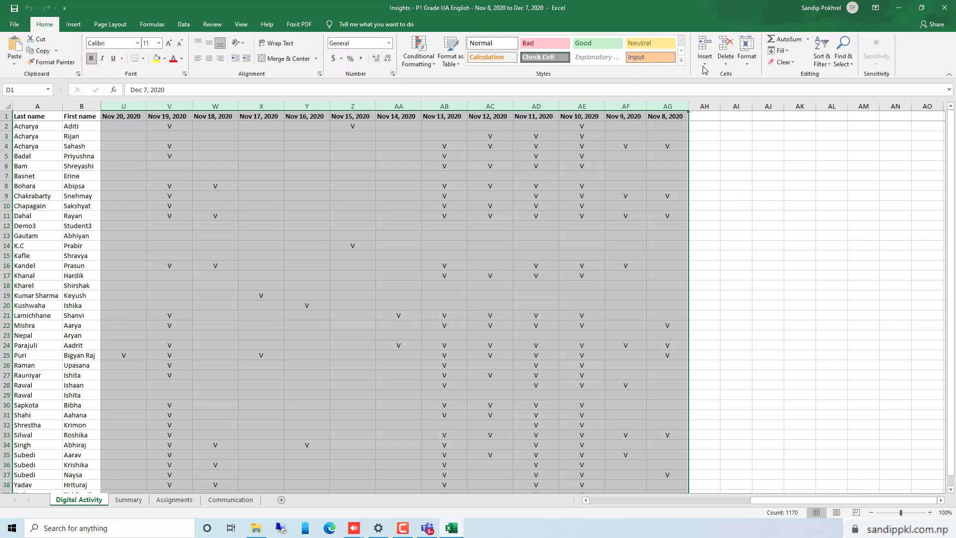
click(747, 65)
click(779, 115)
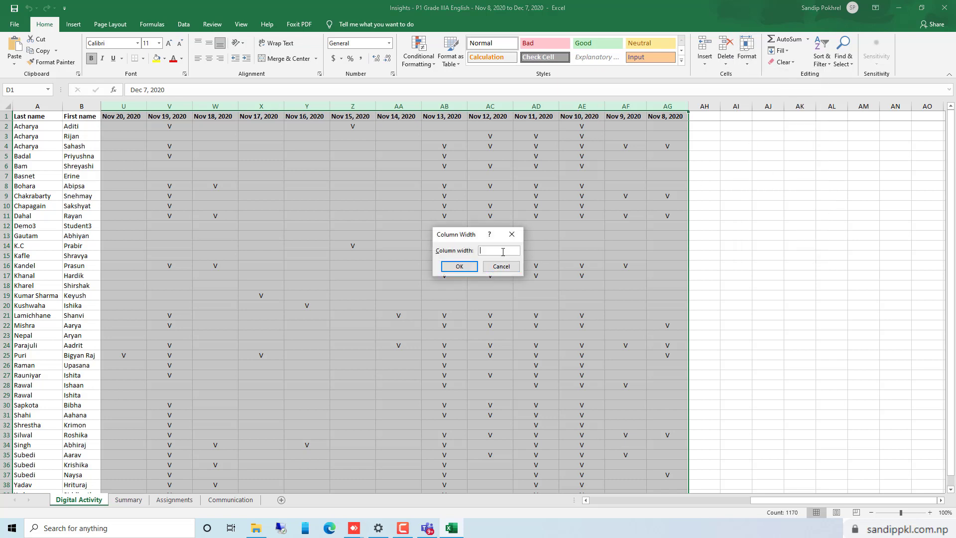
key(Return)
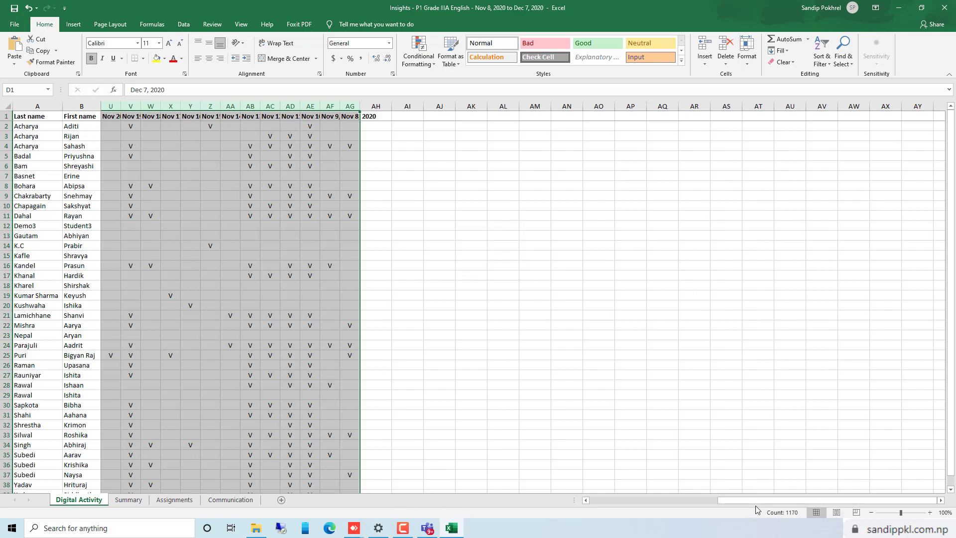
drag(774, 499, 580, 500)
click(404, 317)
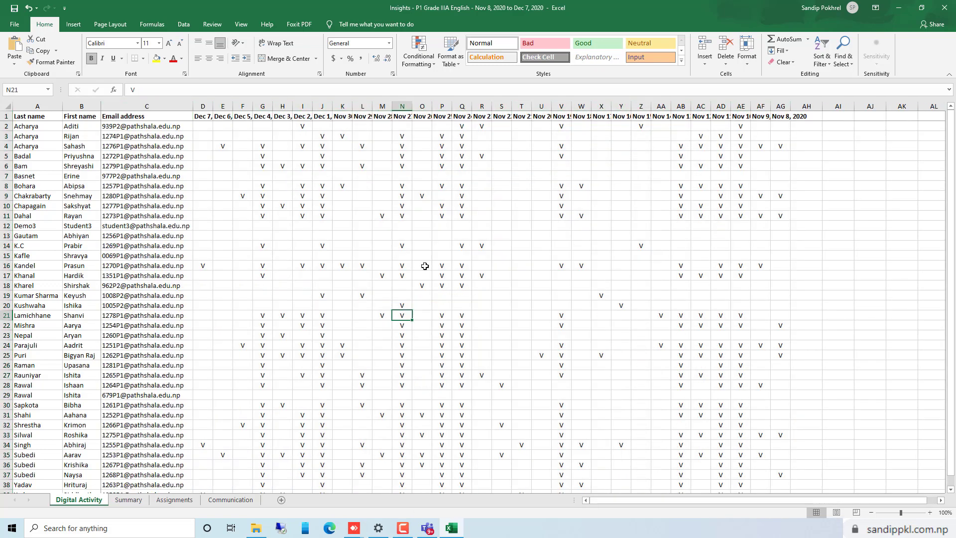
Add a bold "Total" heading in cell AH1, directly after the last date column
click(807, 145)
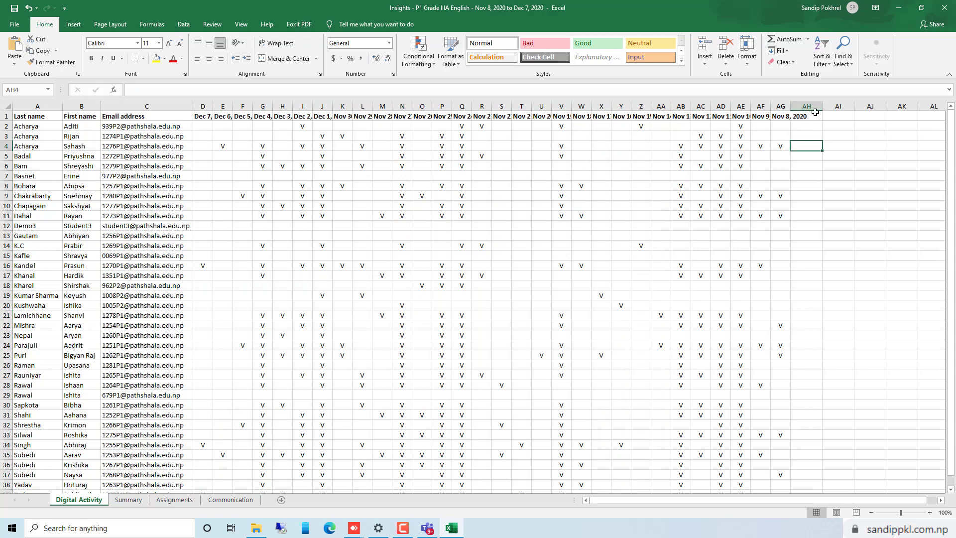
click(810, 118)
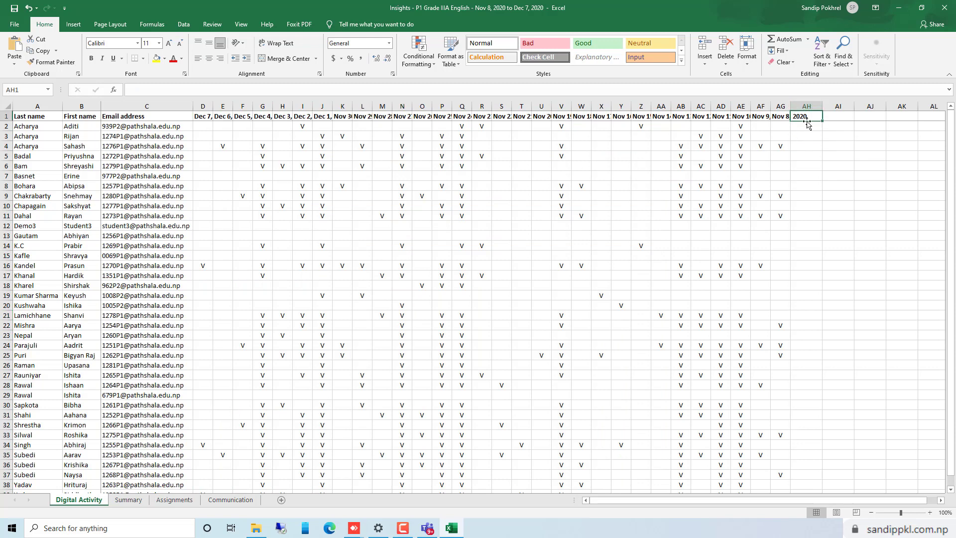
text(Total)
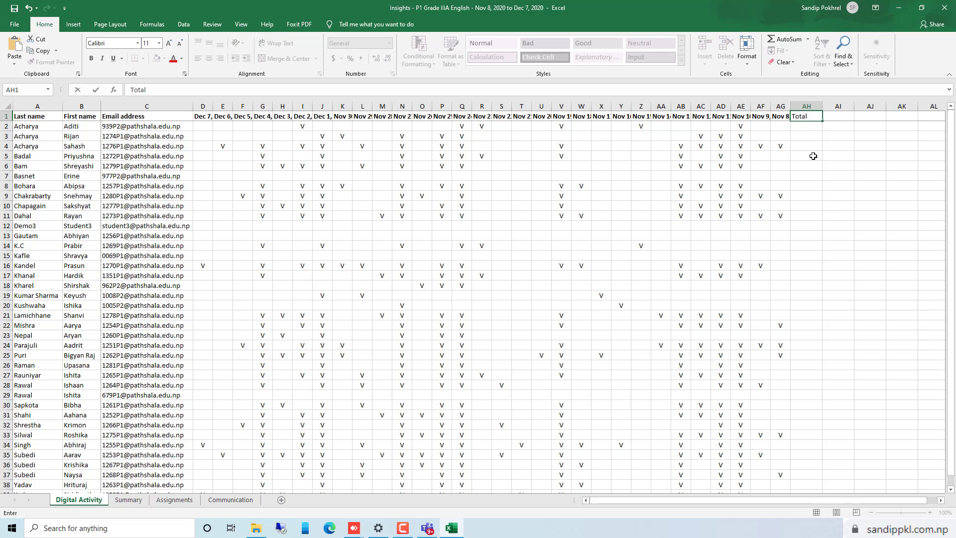
key(ctrl+Return)
key(ctrl+b)
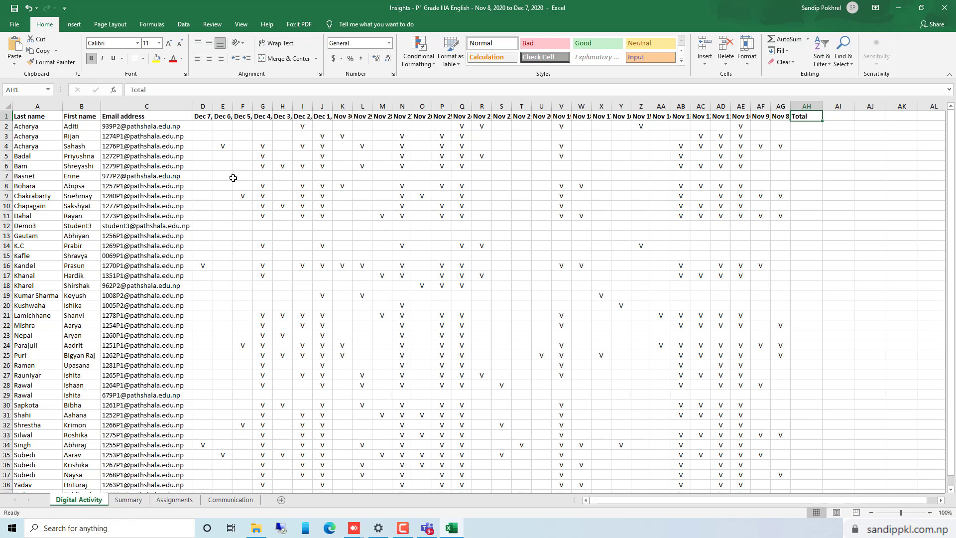
Enter a SUM formula in AH2 that adds the first student's daily entries, D2:AG2
click(798, 127)
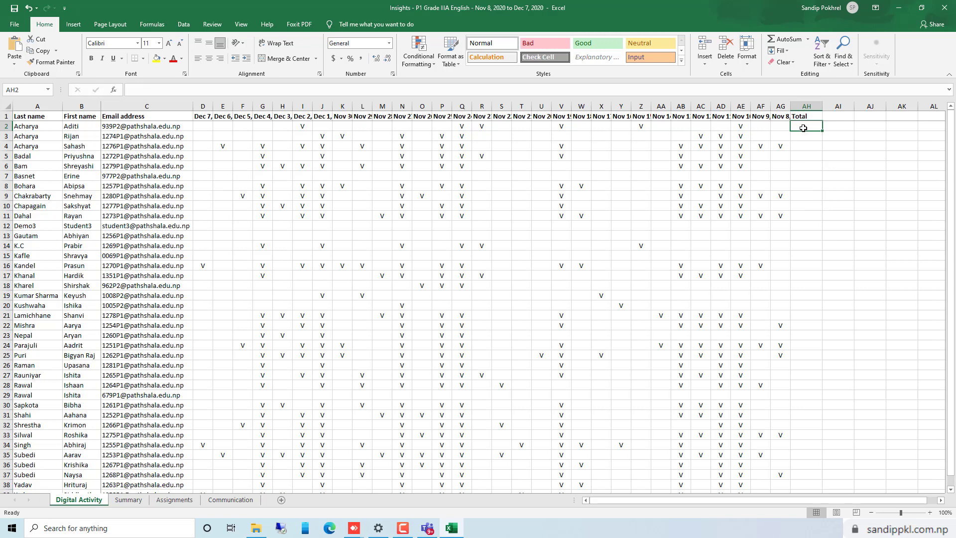
click(789, 40)
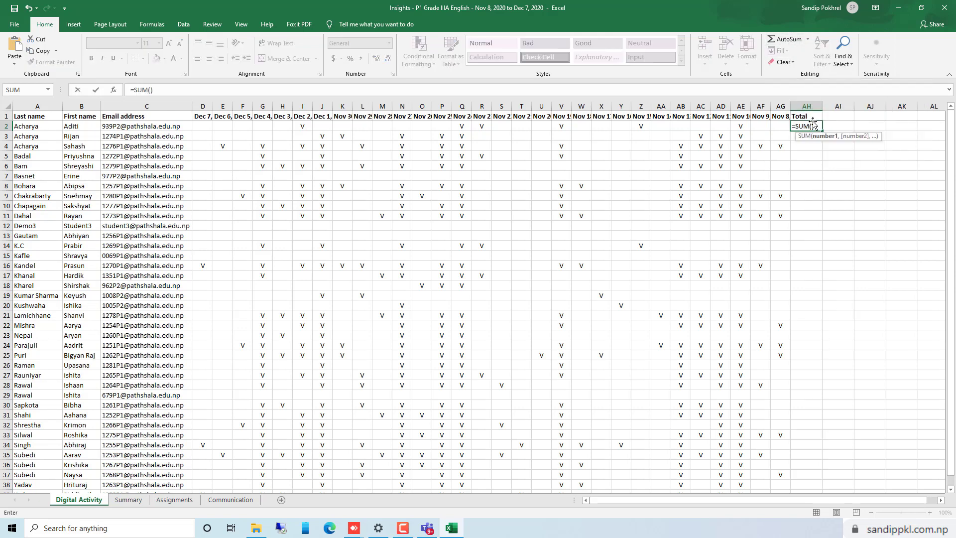
click(779, 127)
drag(770, 129, 196, 127)
key(Return)
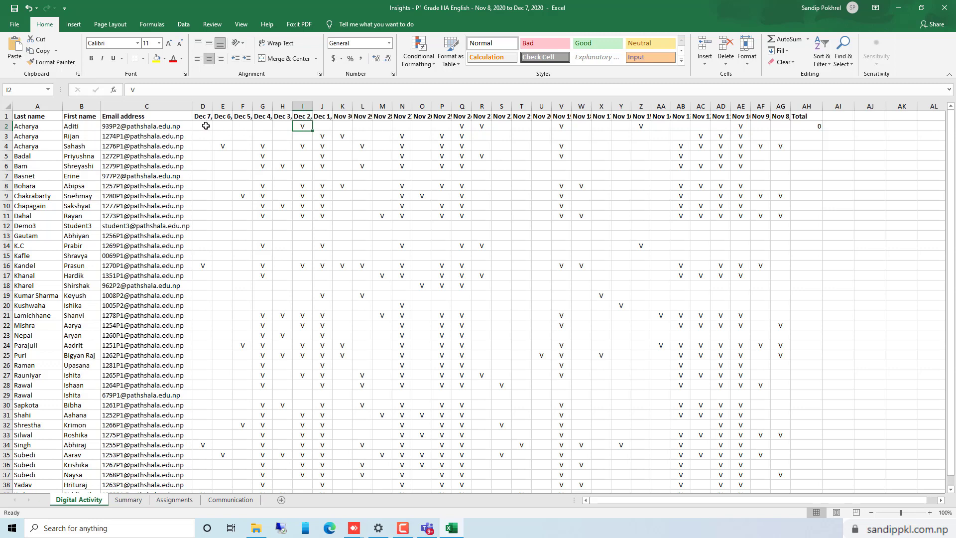
Replace every "V" with 1 in all students' daily activity cells, from D2 to the end of column AG
drag(202, 126, 784, 457)
scroll(576, 379, up, 2)
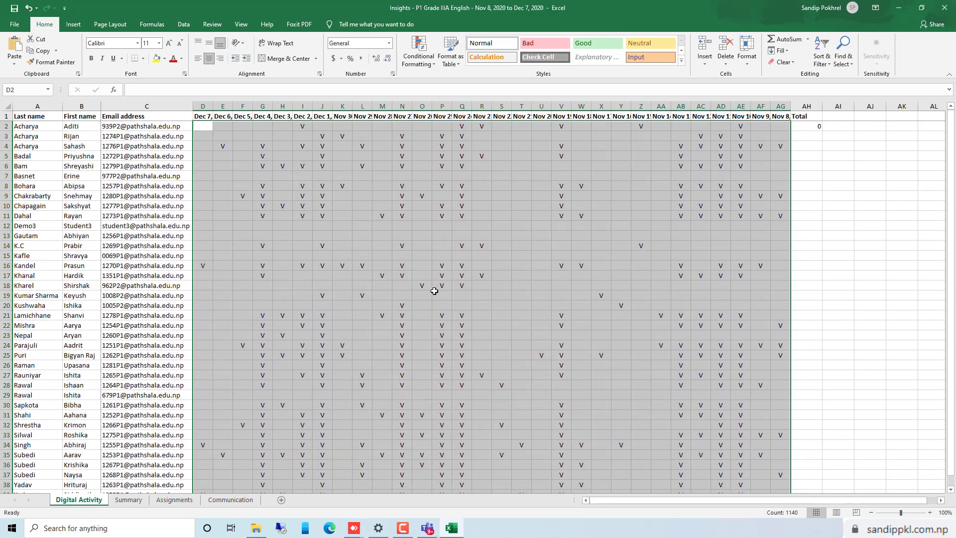
key(ctrl+f)
click(415, 246)
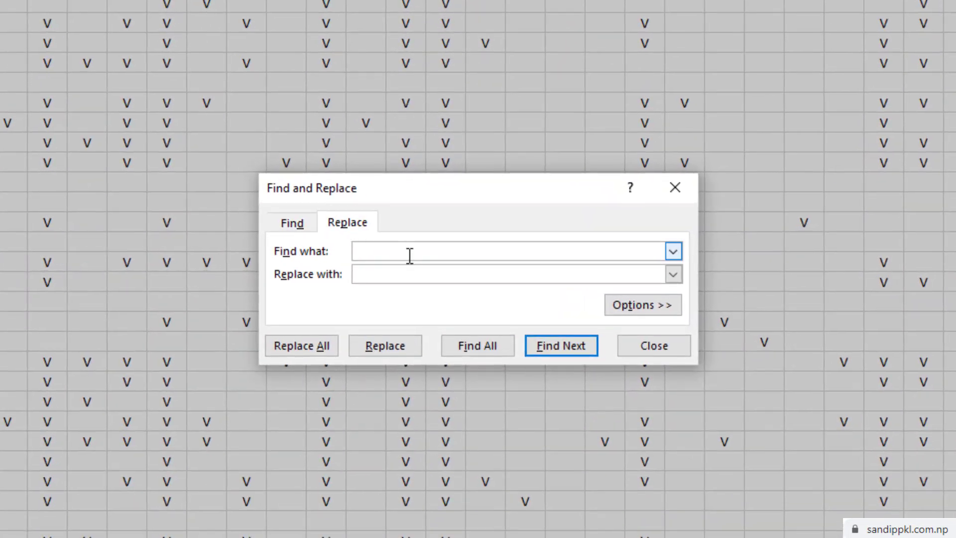
text(V)
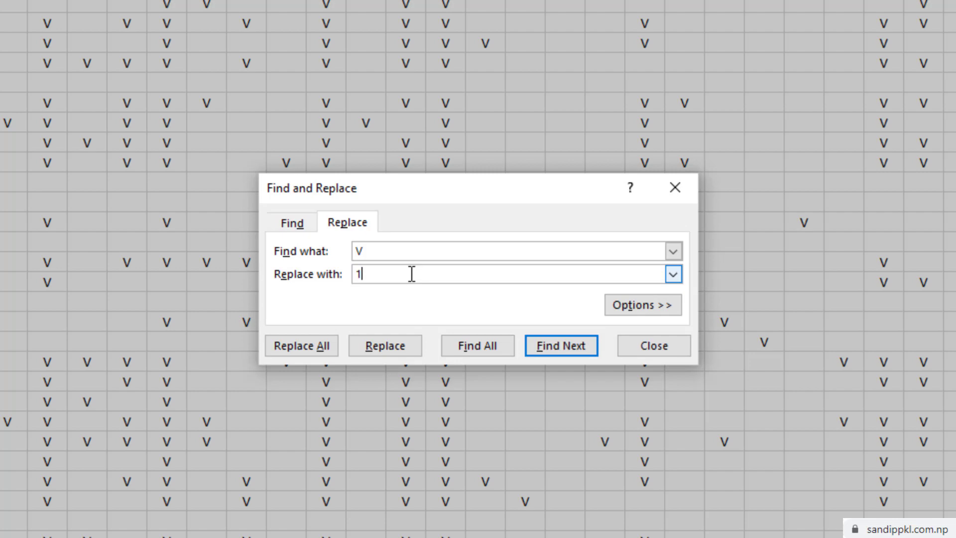
click(312, 347)
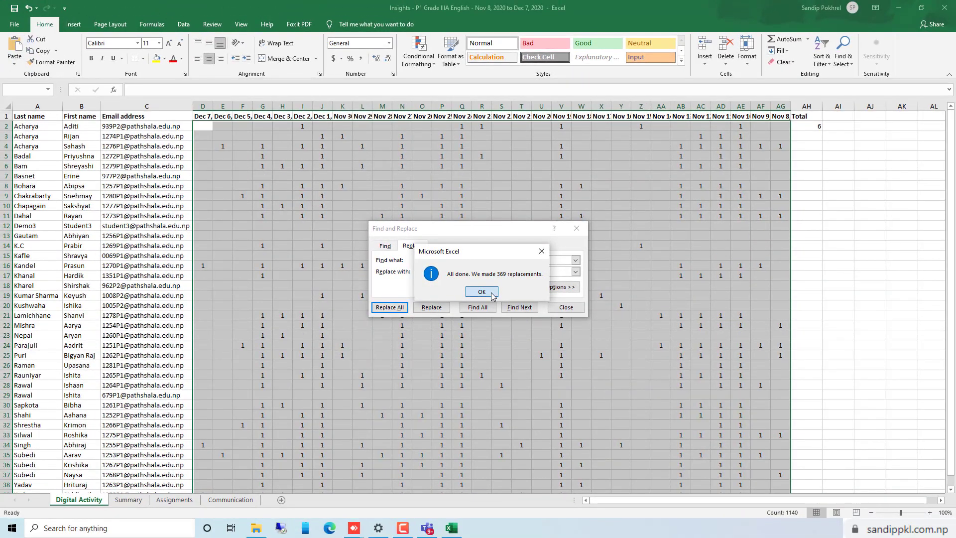
click(482, 292)
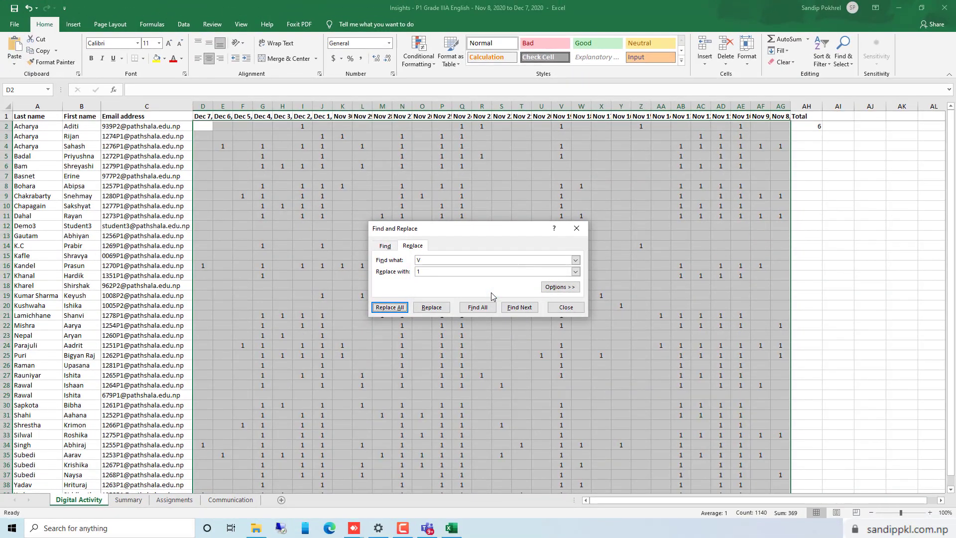
click(566, 308)
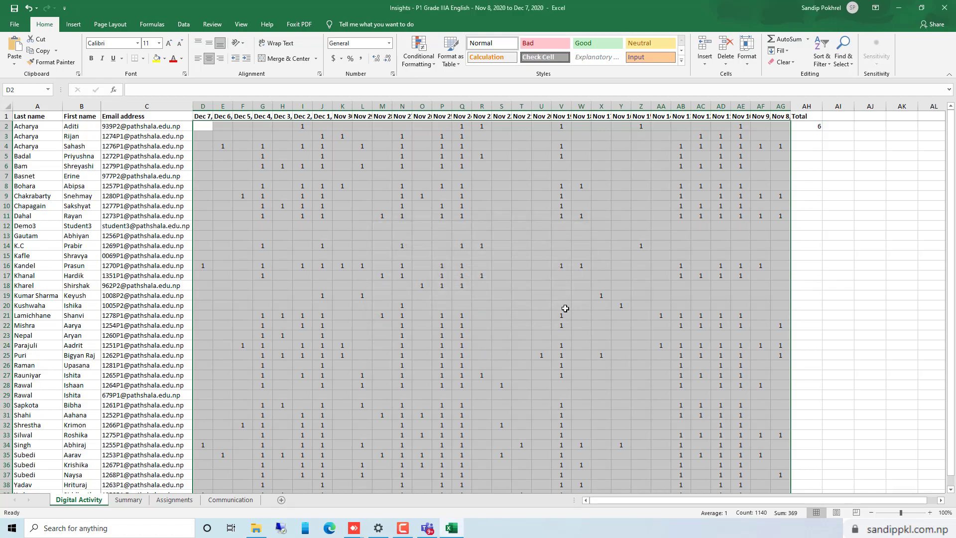
Copy the SUM formula from AH2 down the Total column for all students and select the resulting totals
click(817, 126)
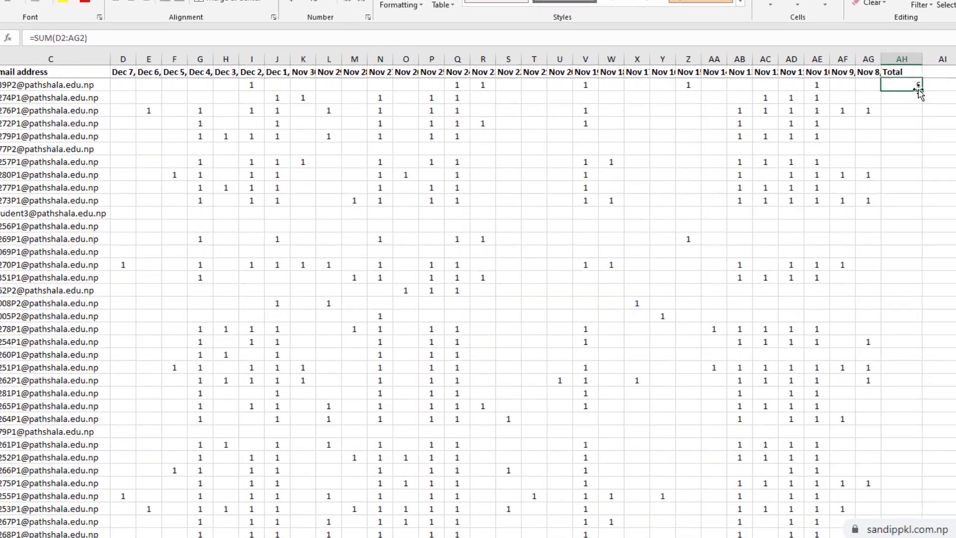
drag(919, 86, 942, 532)
scroll(847, 372, up, 1)
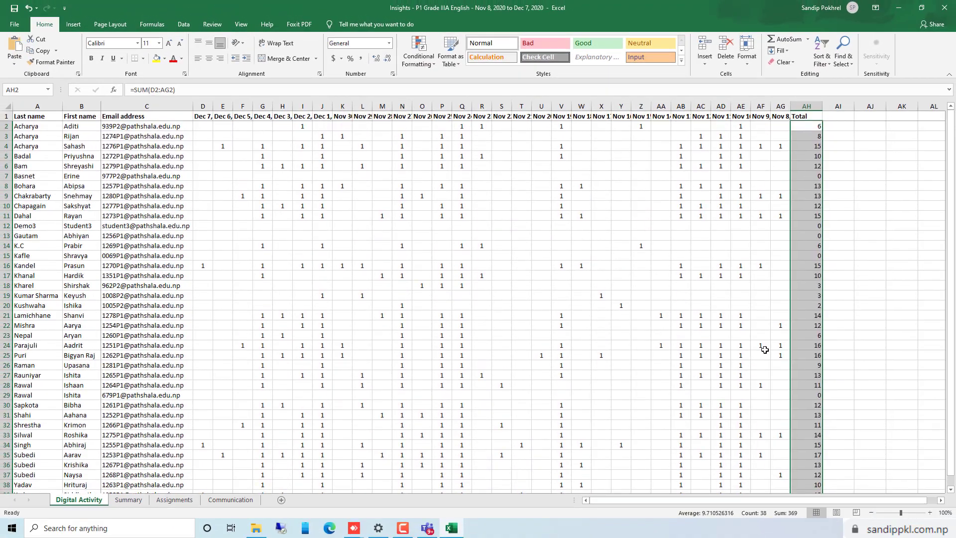
click(848, 235)
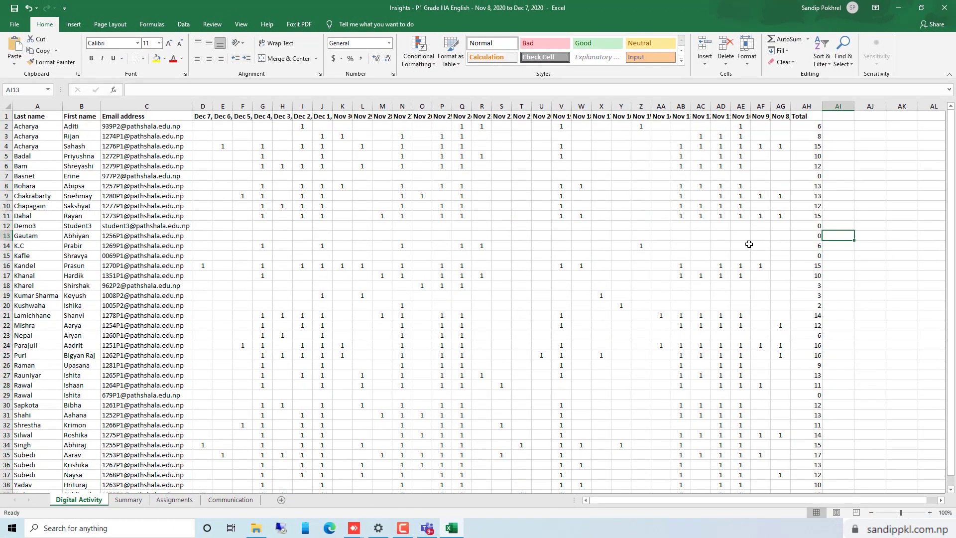
drag(806, 126, 811, 493)
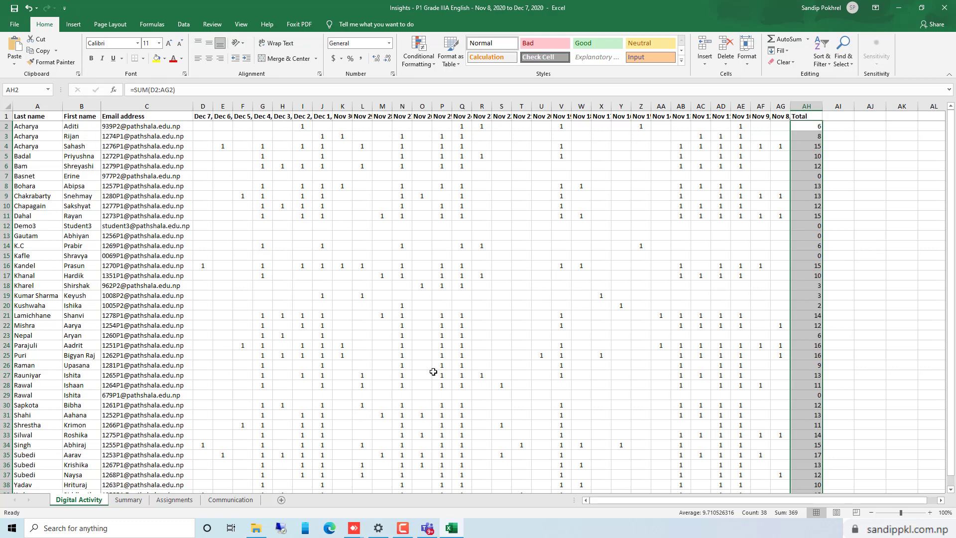
Look through the Summary, Assignments and Communication sheets, then return to the Digital Activity sheet
key(ctrl+Page_Down)
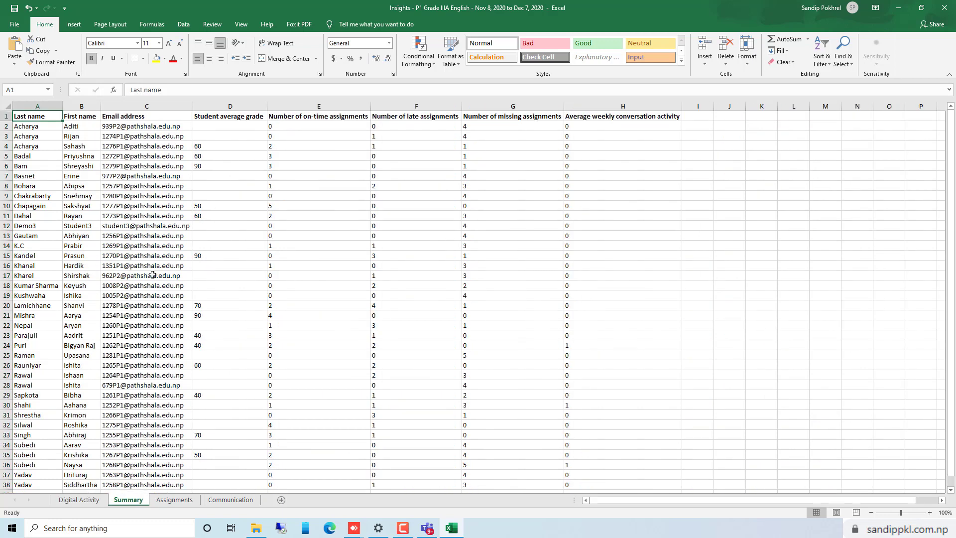
scroll(289, 341, down, 1)
scroll(288, 341, down, 2)
click(174, 500)
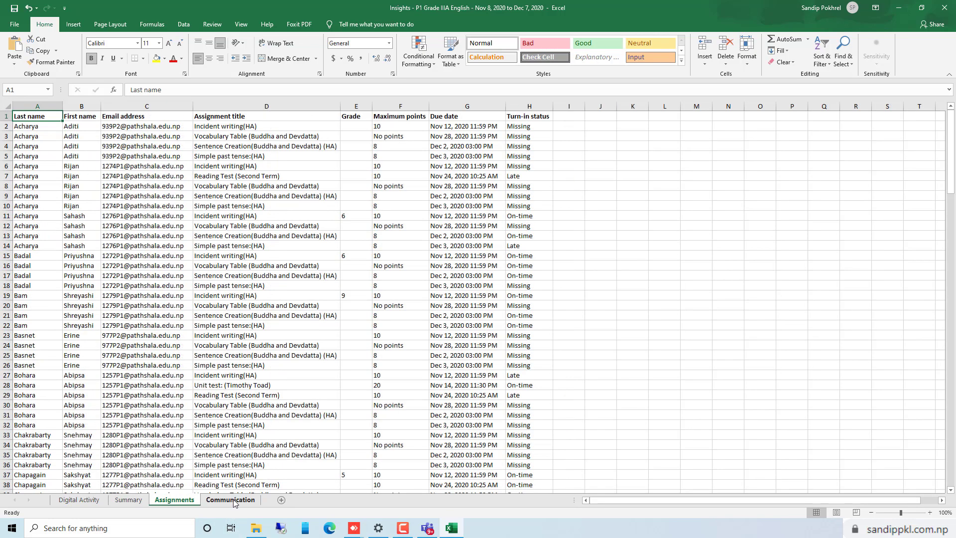
click(232, 500)
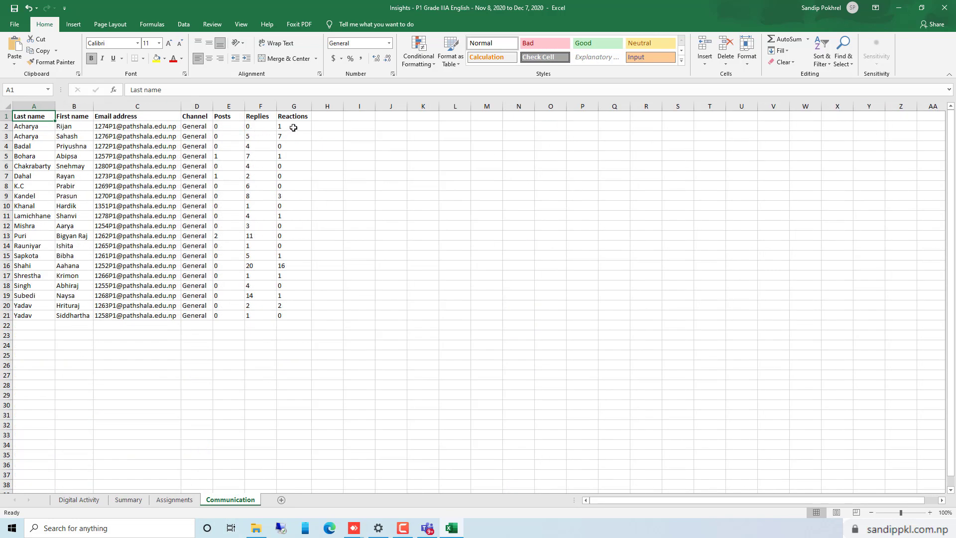
click(83, 500)
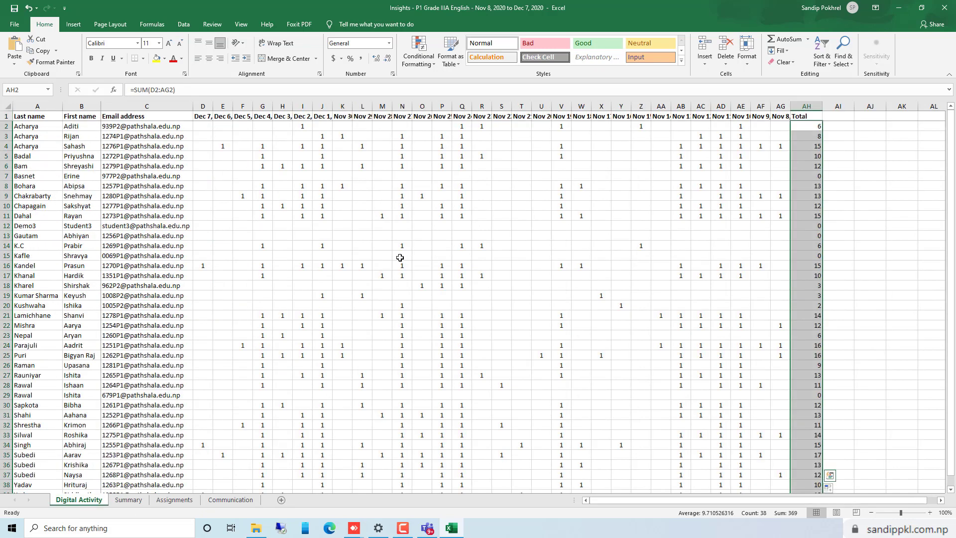